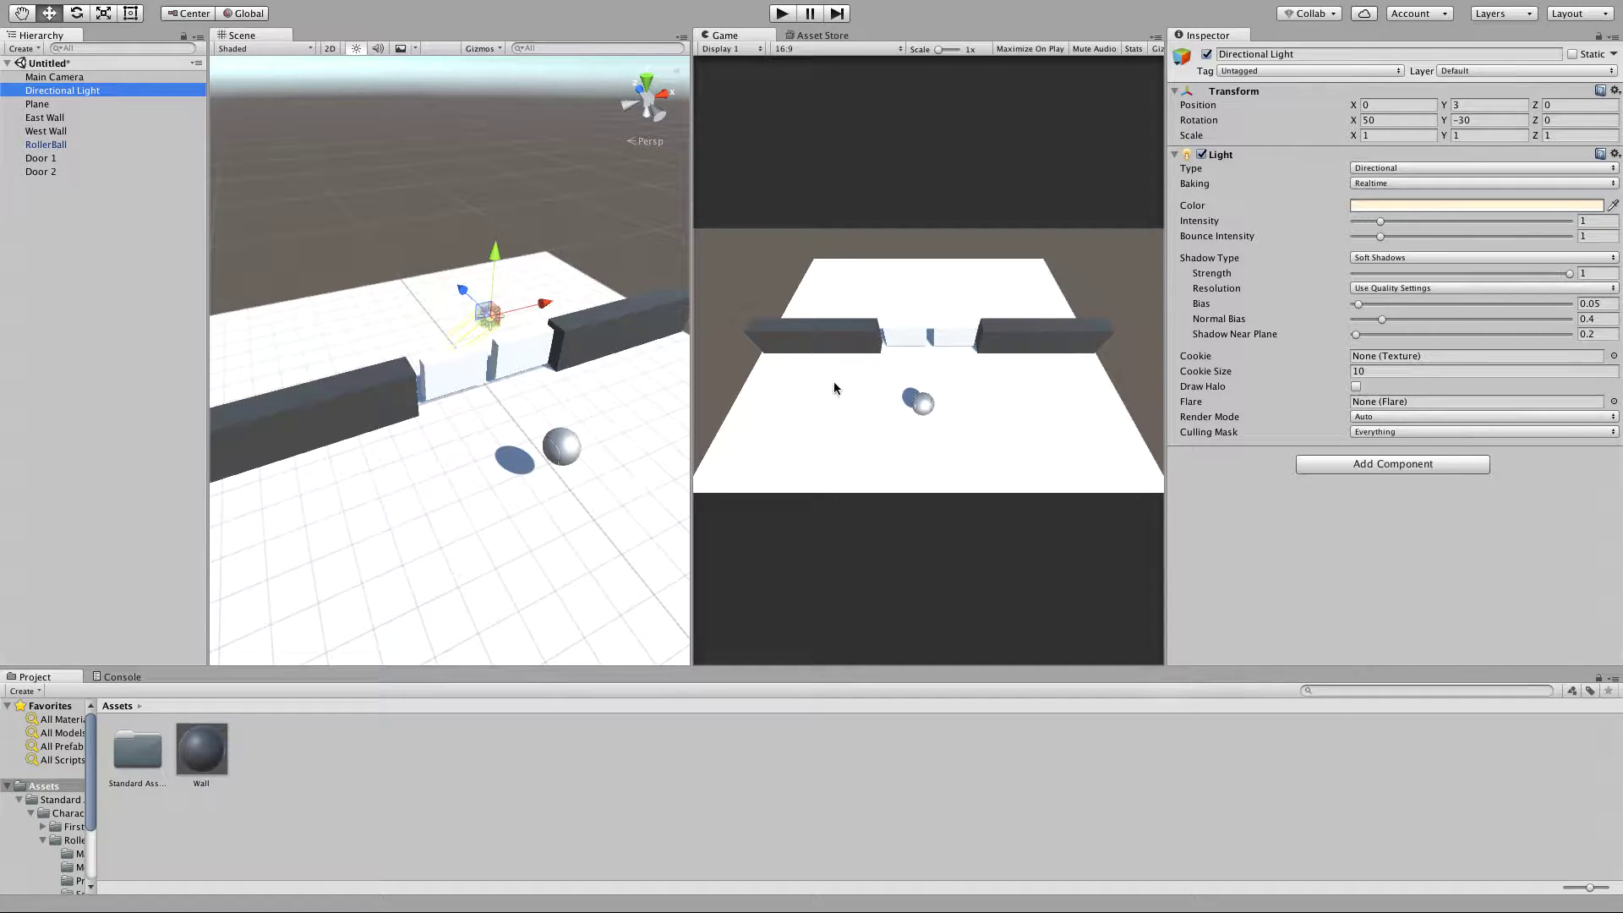
Step: Examine the scene's plane, East and West walls, Door 1, Door 2 and the RollerBall
{"action": "scroll", "coordinate": [505, 407], "scroll_direction": "down", "scroll_amount": 3}
{"action": "left_click_drag", "start_coordinate": [505, 407], "coordinate": [441, 421], "text": "alt"}
{"action": "left_click", "coordinate": [442, 421]}
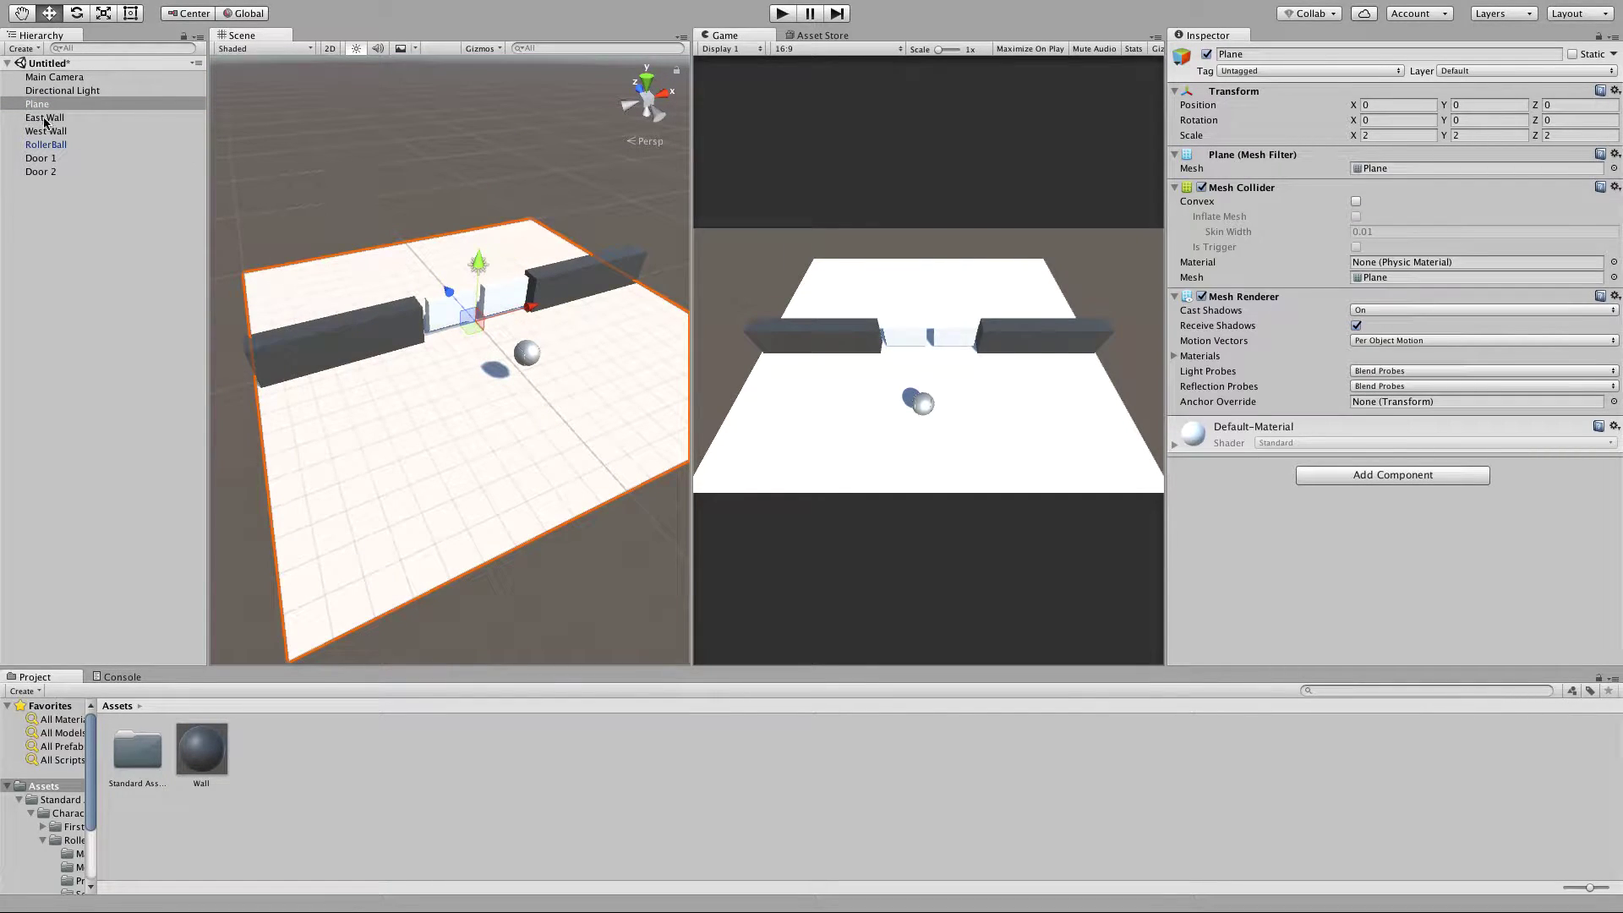
{"action": "left_click", "coordinate": [43, 120]}
{"action": "left_click", "coordinate": [46, 131], "text": "shift"}
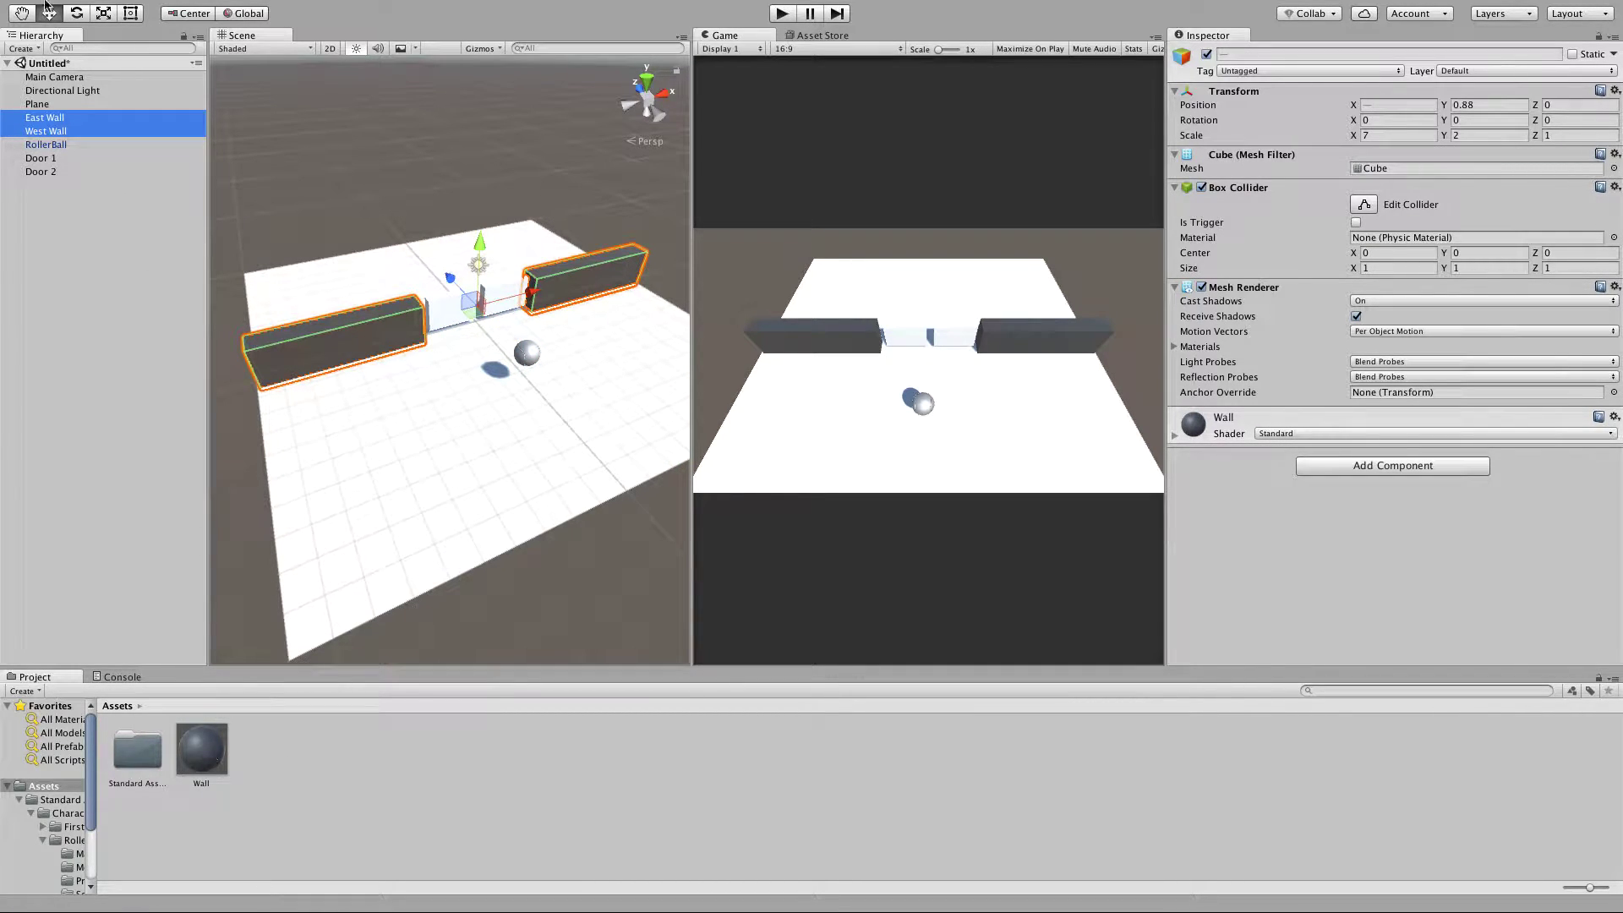
{"action": "left_click", "coordinate": [41, 159]}
{"action": "left_click", "coordinate": [43, 171], "text": "shift"}
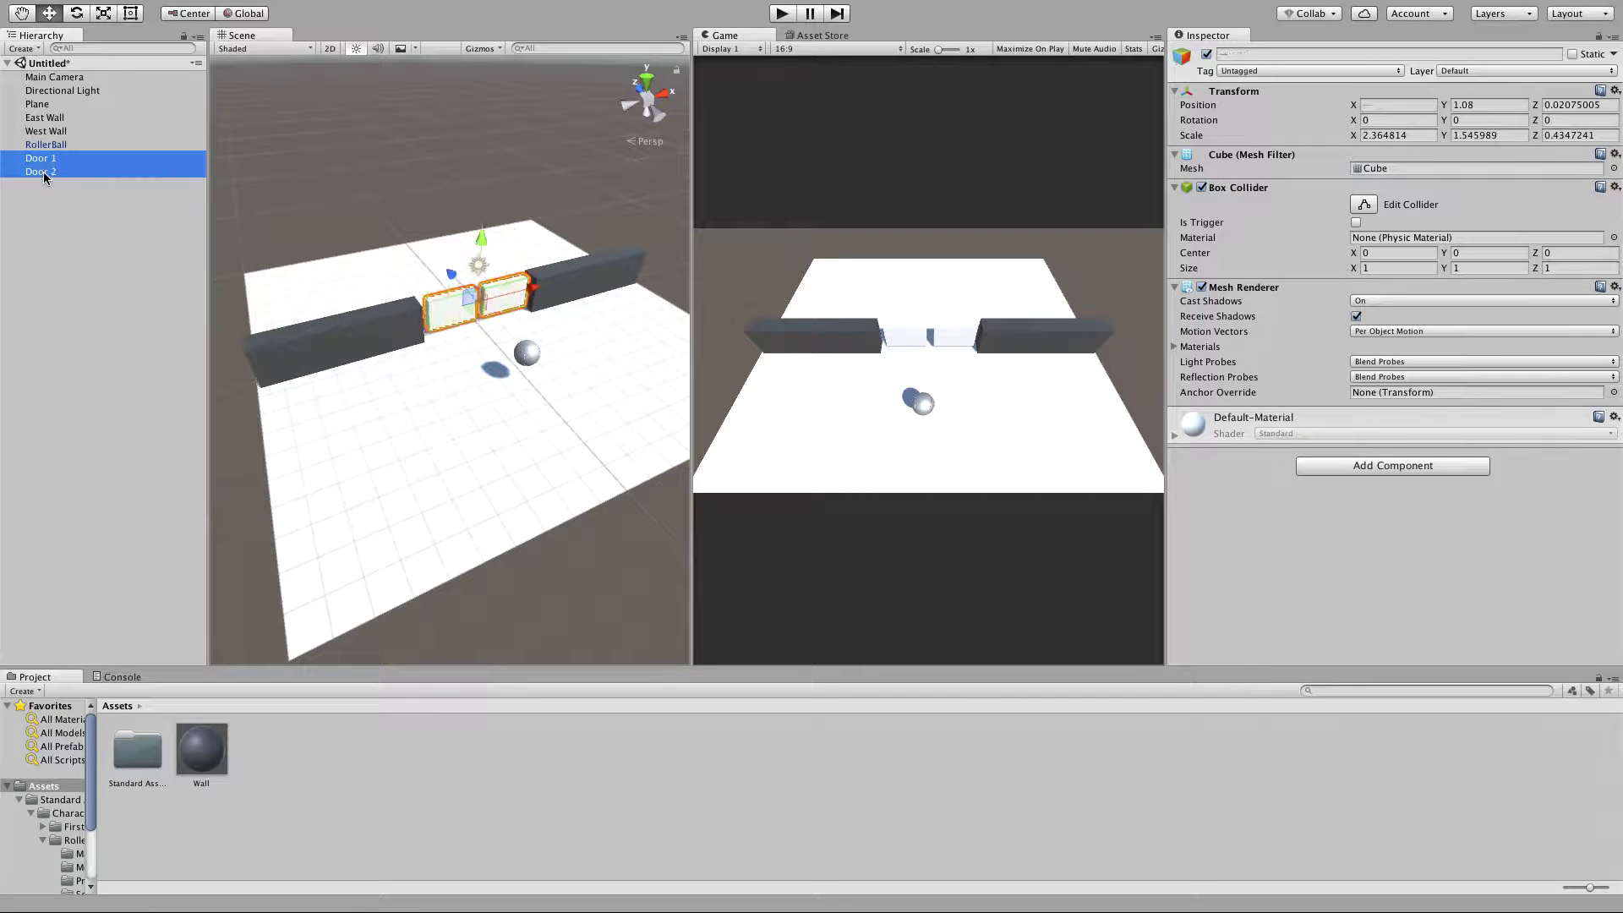
{"action": "key", "text": "f"}
{"action": "middle_click_drag", "start_coordinate": [506, 263], "coordinate": [540, 266]}
{"action": "left_click_drag", "start_coordinate": [540, 265], "coordinate": [633, 327], "text": "alt"}
{"action": "scroll", "coordinate": [633, 327], "scroll_direction": "down", "scroll_amount": 10}
{"action": "left_click_drag", "start_coordinate": [508, 334], "coordinate": [380, 342], "text": "alt"}
{"action": "left_click", "coordinate": [46, 145]}
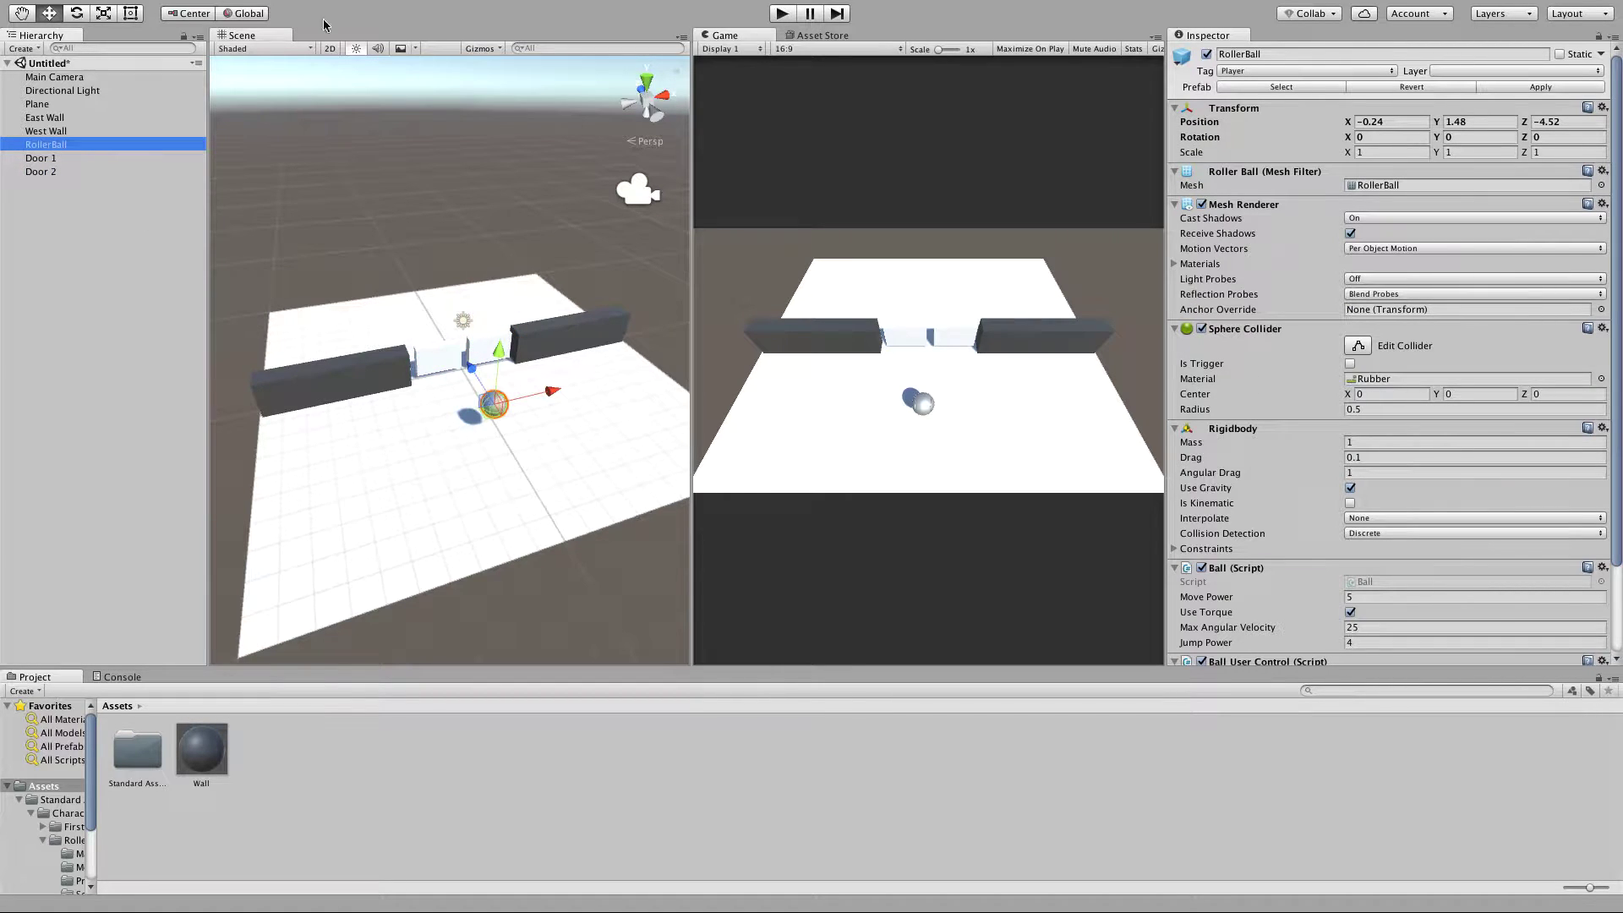
Step: Look up the importable Characters package and inspect the RollerBall prefab in Standard Assets' Characters folder, returning to Assets
{"action": "mouse_move", "coordinate": [273, 3]}
{"action": "left_click", "coordinate": [182, 9]}
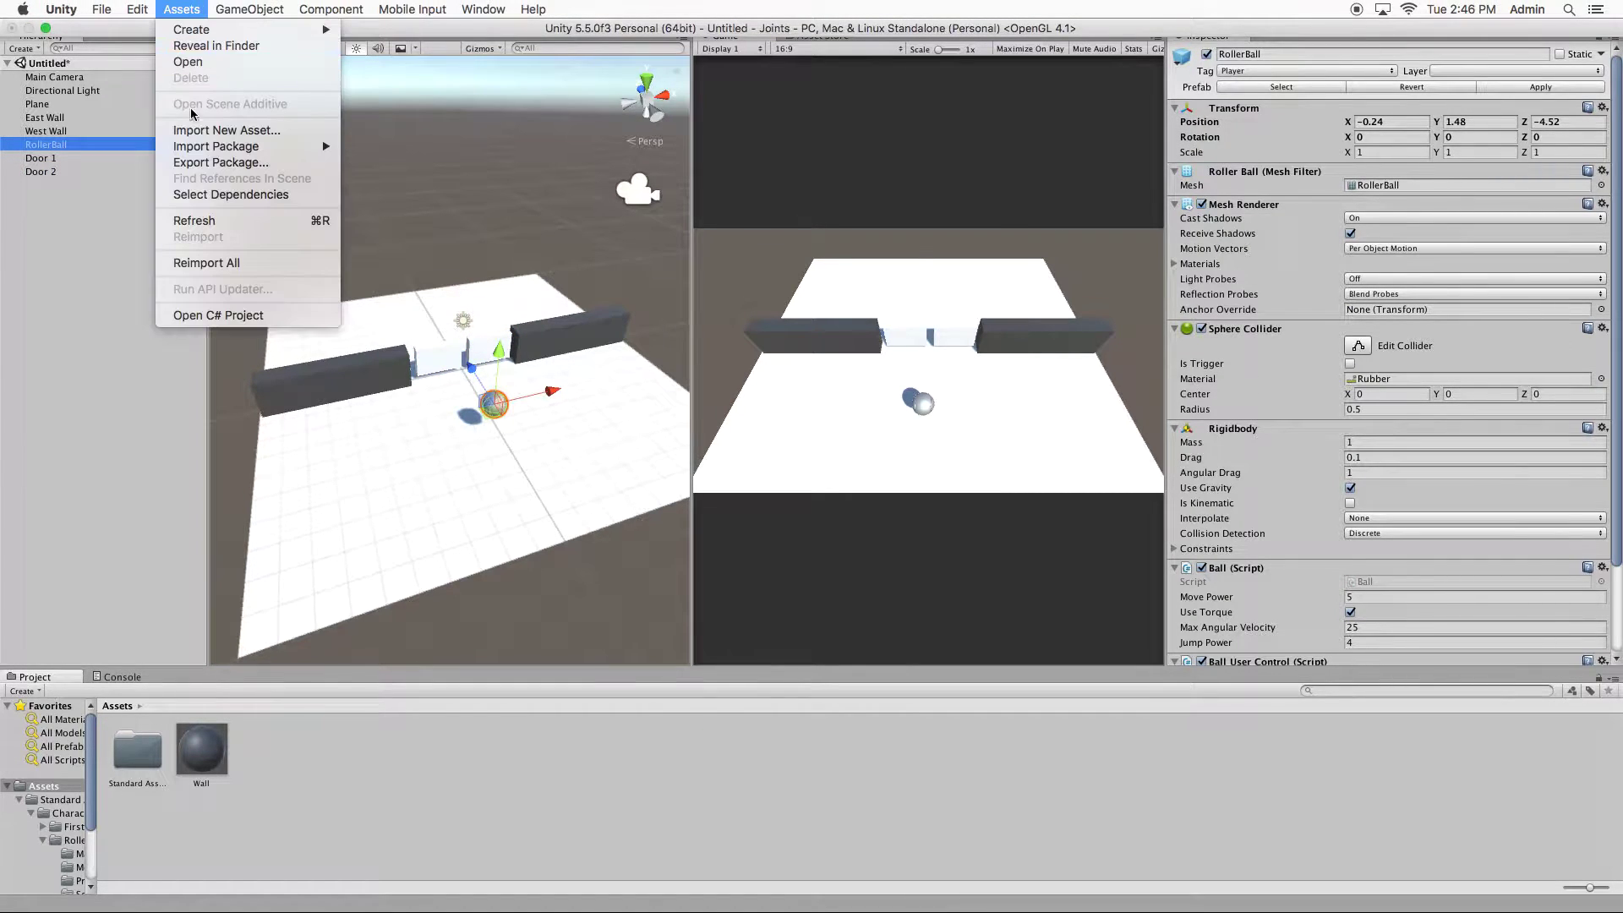
{"action": "mouse_move", "coordinate": [211, 147]}
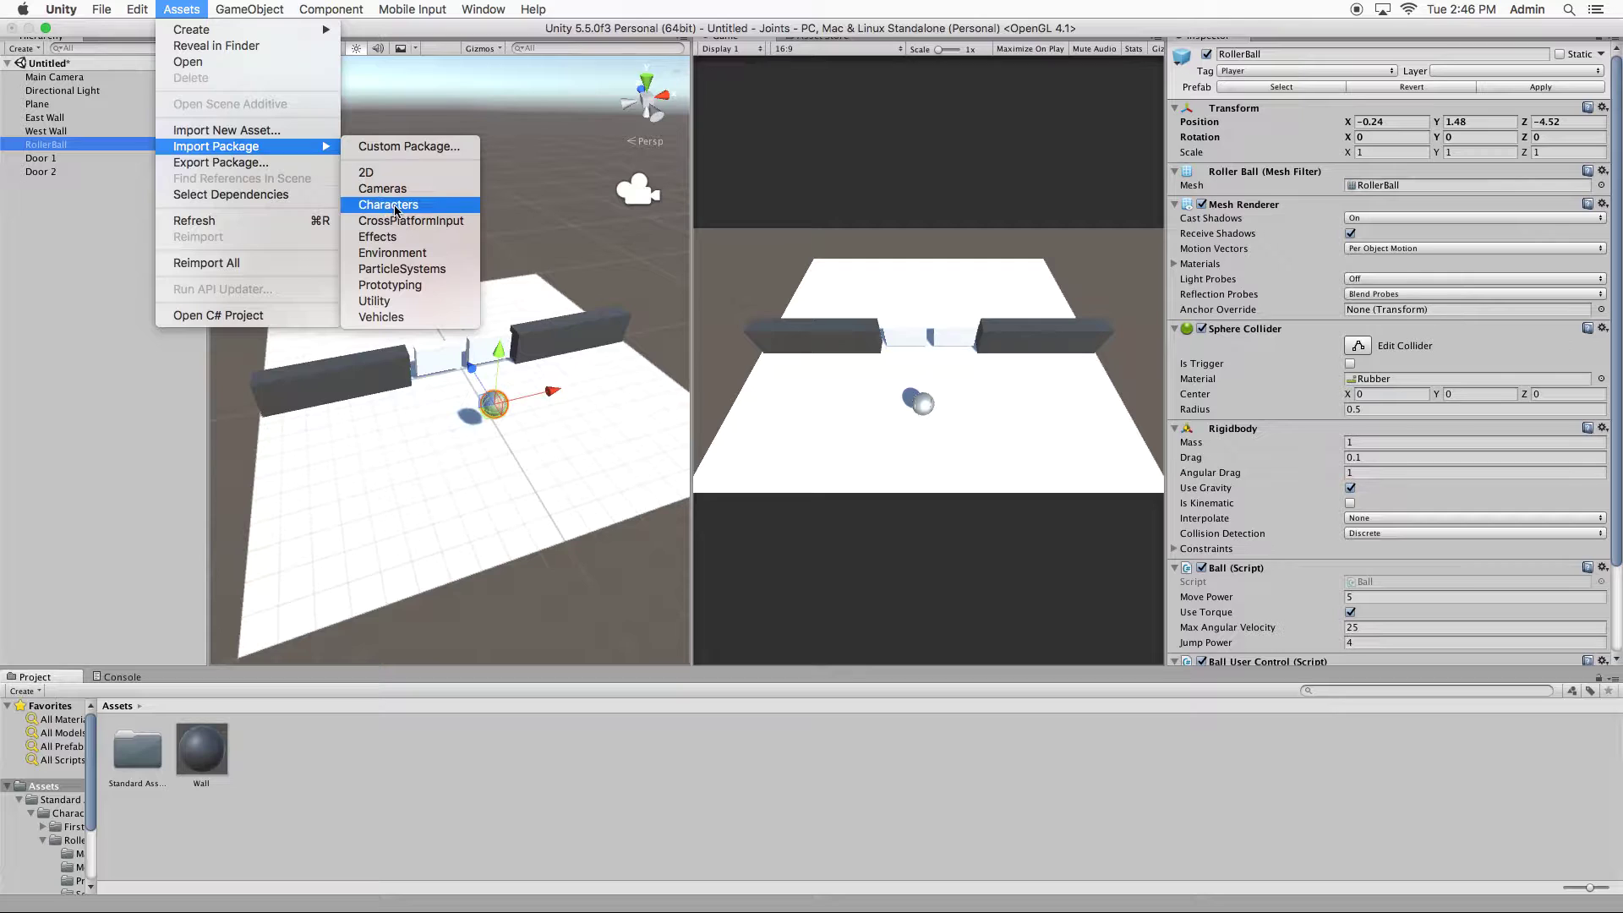
{"action": "left_click", "coordinate": [139, 749]}
{"action": "double_click", "coordinate": [139, 751]}
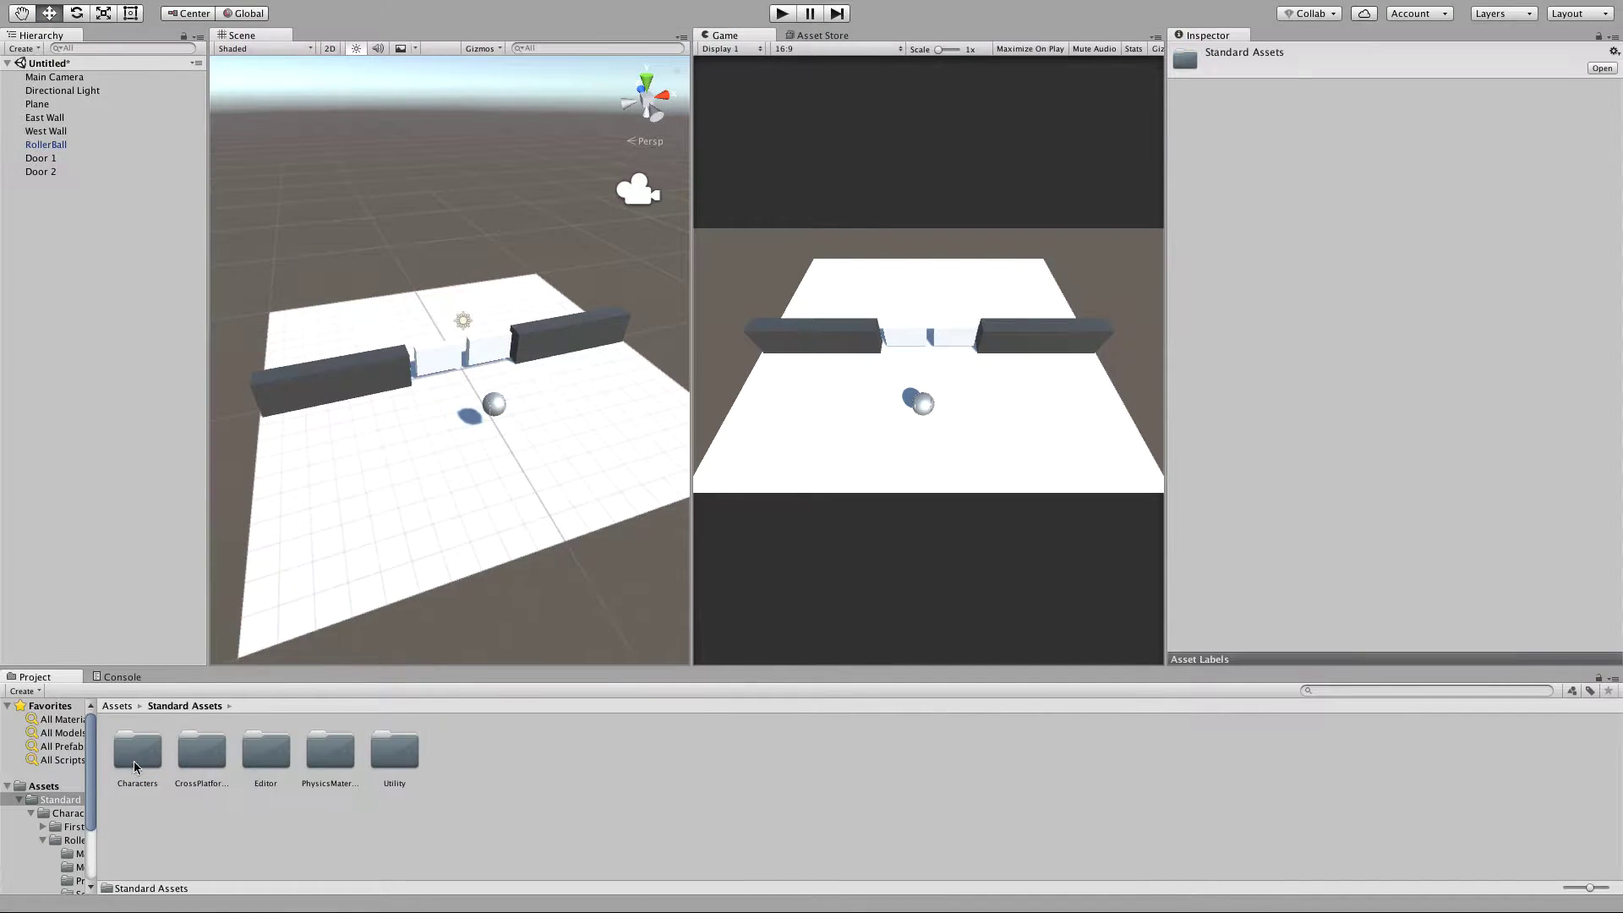
{"action": "double_click", "coordinate": [148, 765]}
{"action": "double_click", "coordinate": [202, 759]}
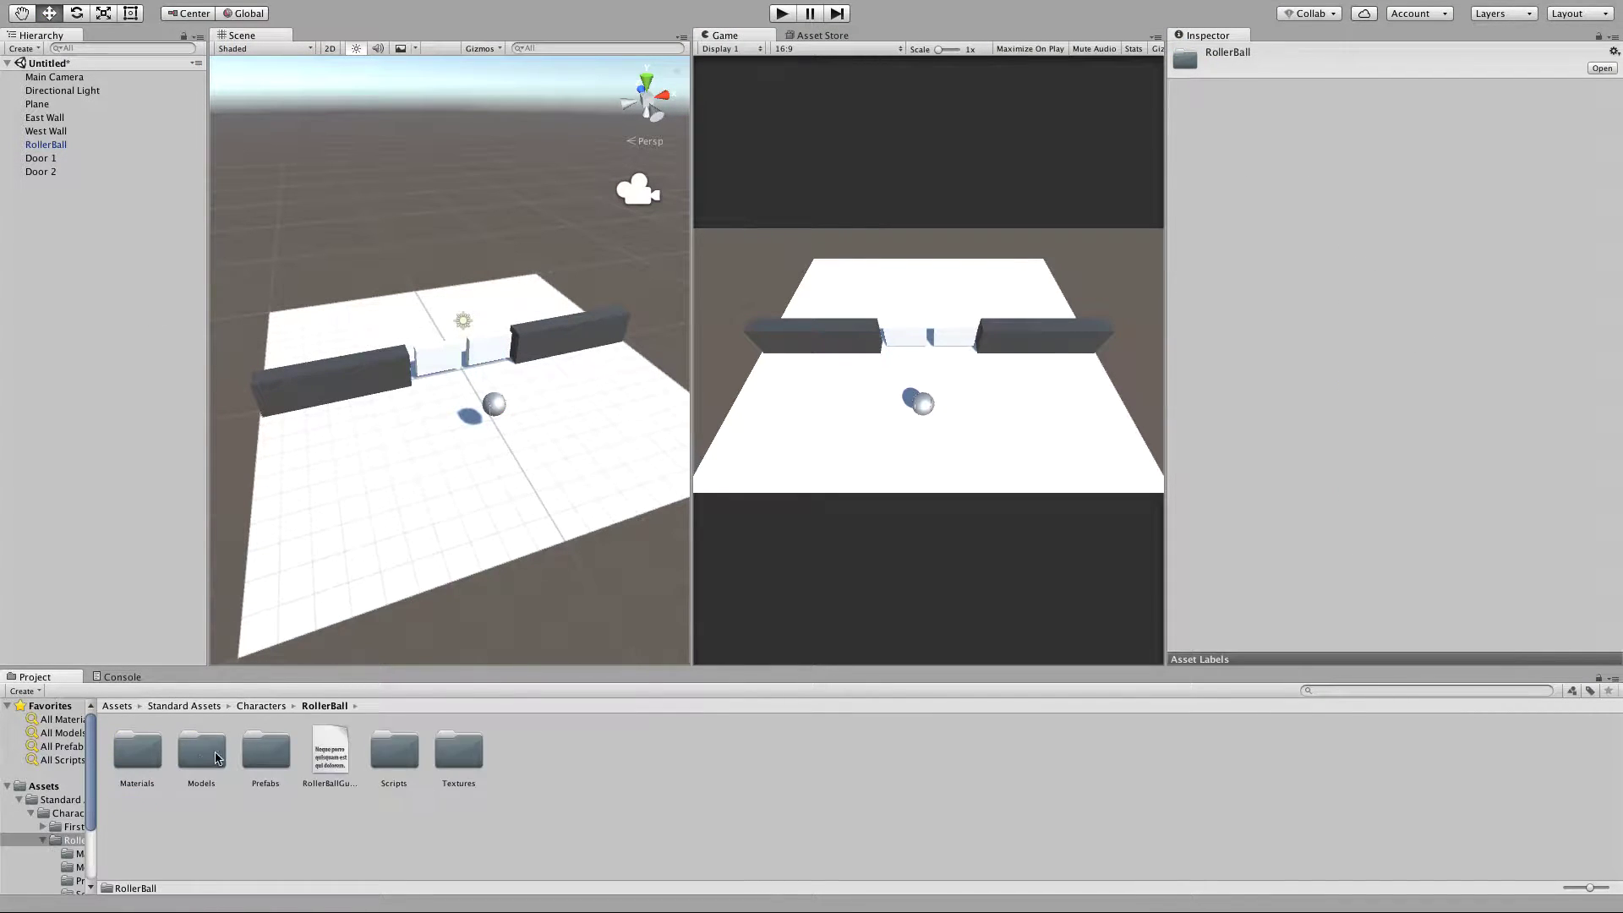
{"action": "double_click", "coordinate": [258, 757]}
{"action": "left_click", "coordinate": [143, 757]}
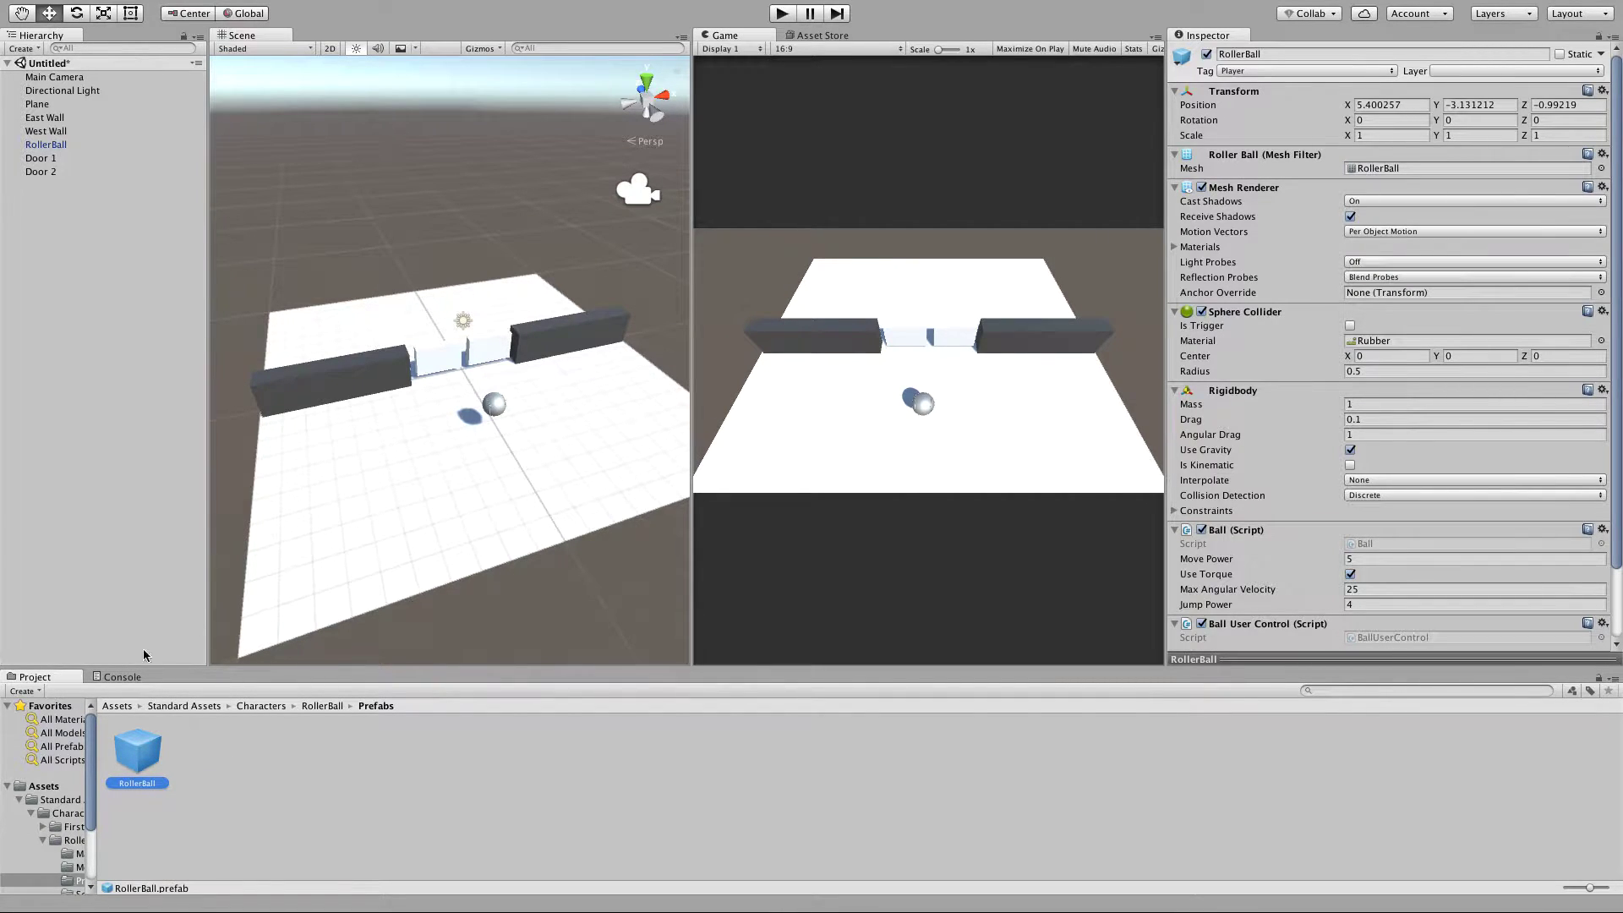
{"action": "left_click", "coordinate": [117, 706]}
Step: Play-test the scene by rolling the ball against the doors and walls, and stop play mode
{"action": "left_click", "coordinate": [782, 16]}
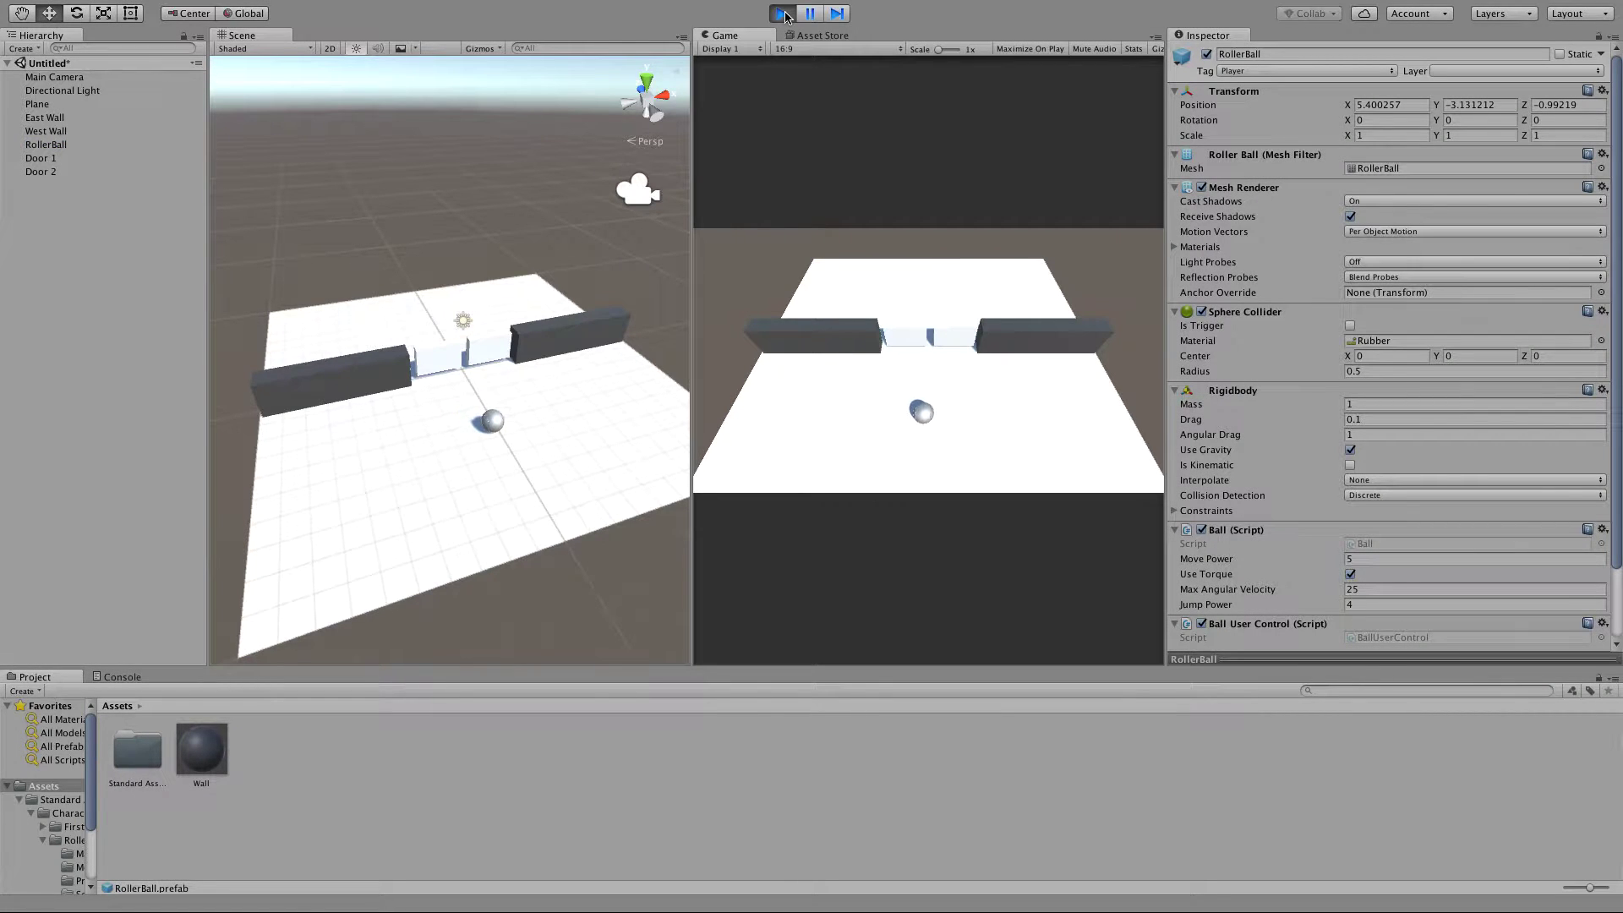
{"action": "key", "text": "Up"}
{"action": "key", "text": "Down"}
{"action": "key", "text": "Up"}
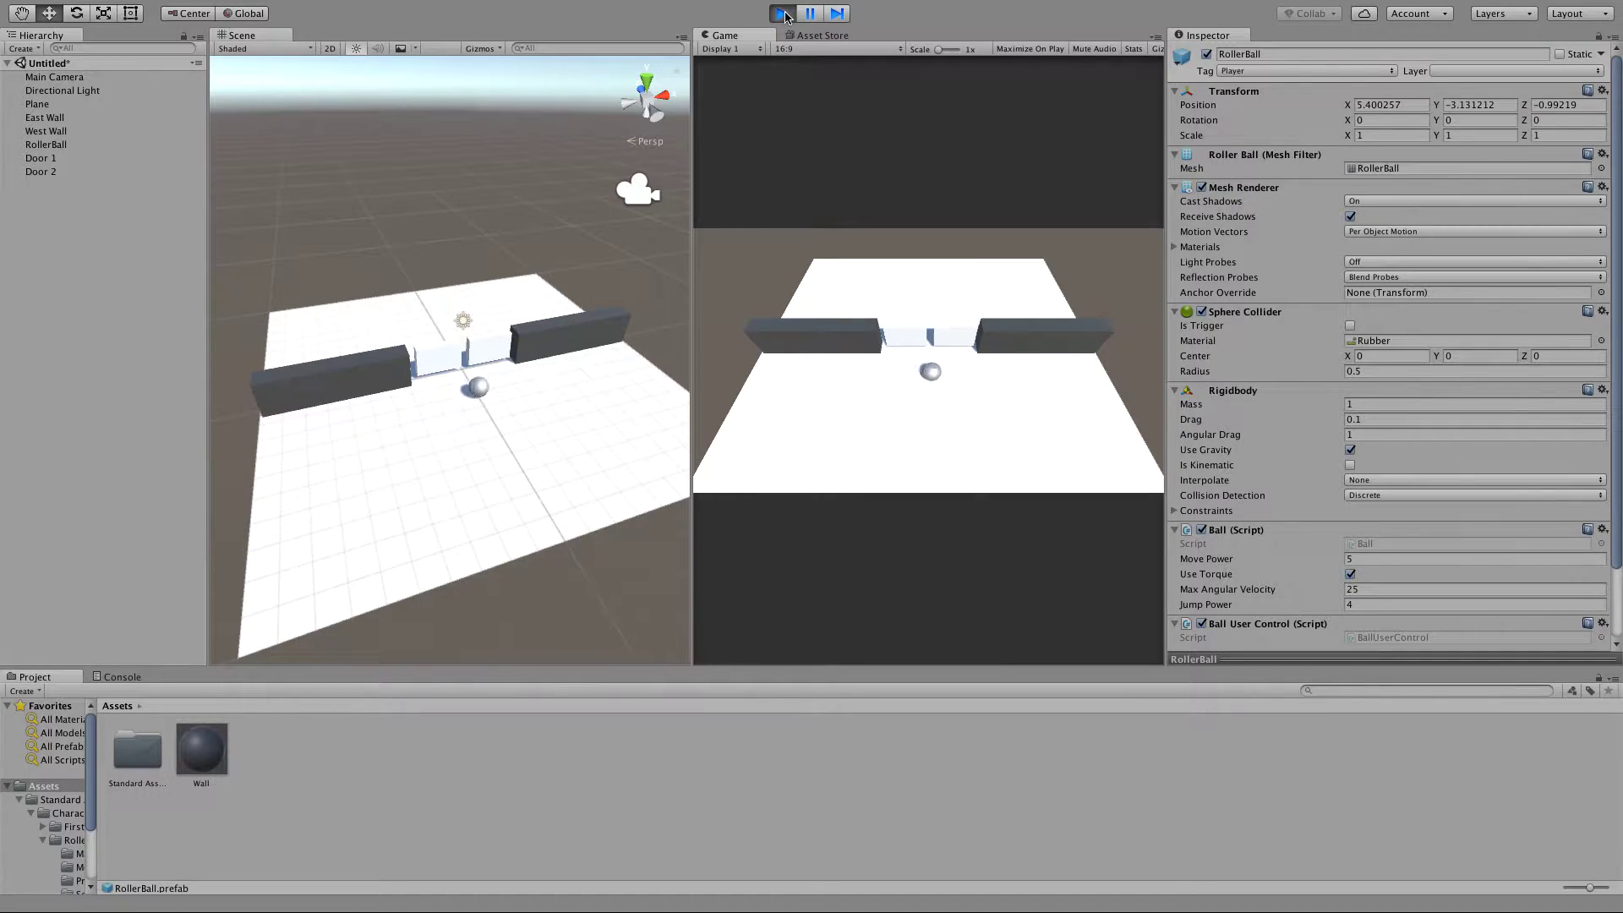
{"action": "key", "text": "Left"}
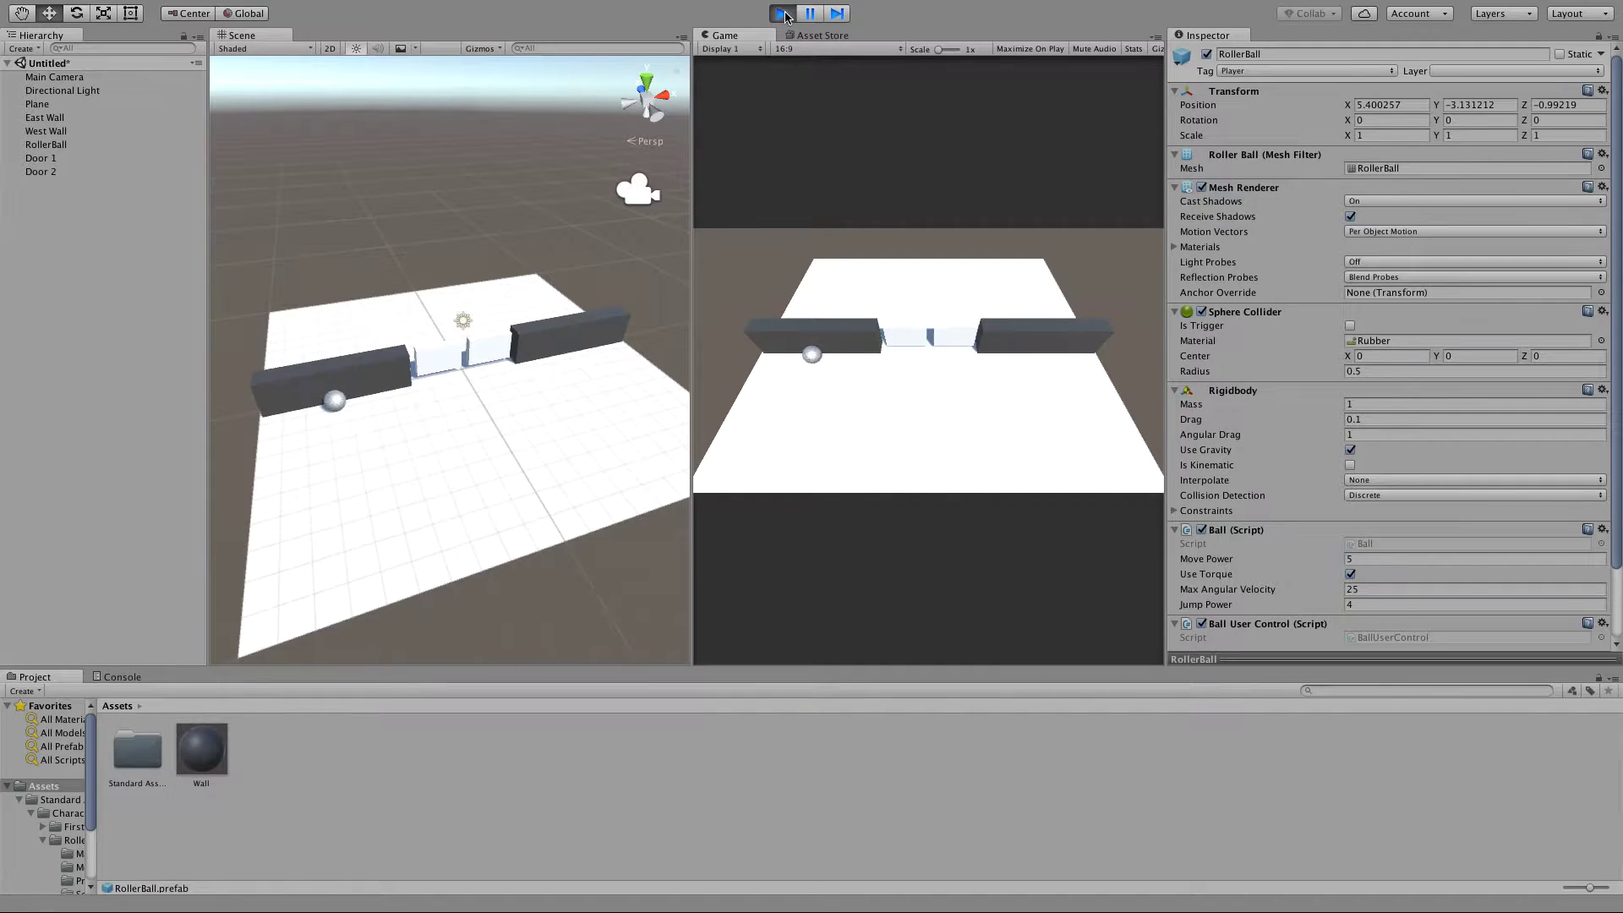
{"action": "key", "text": "Right"}
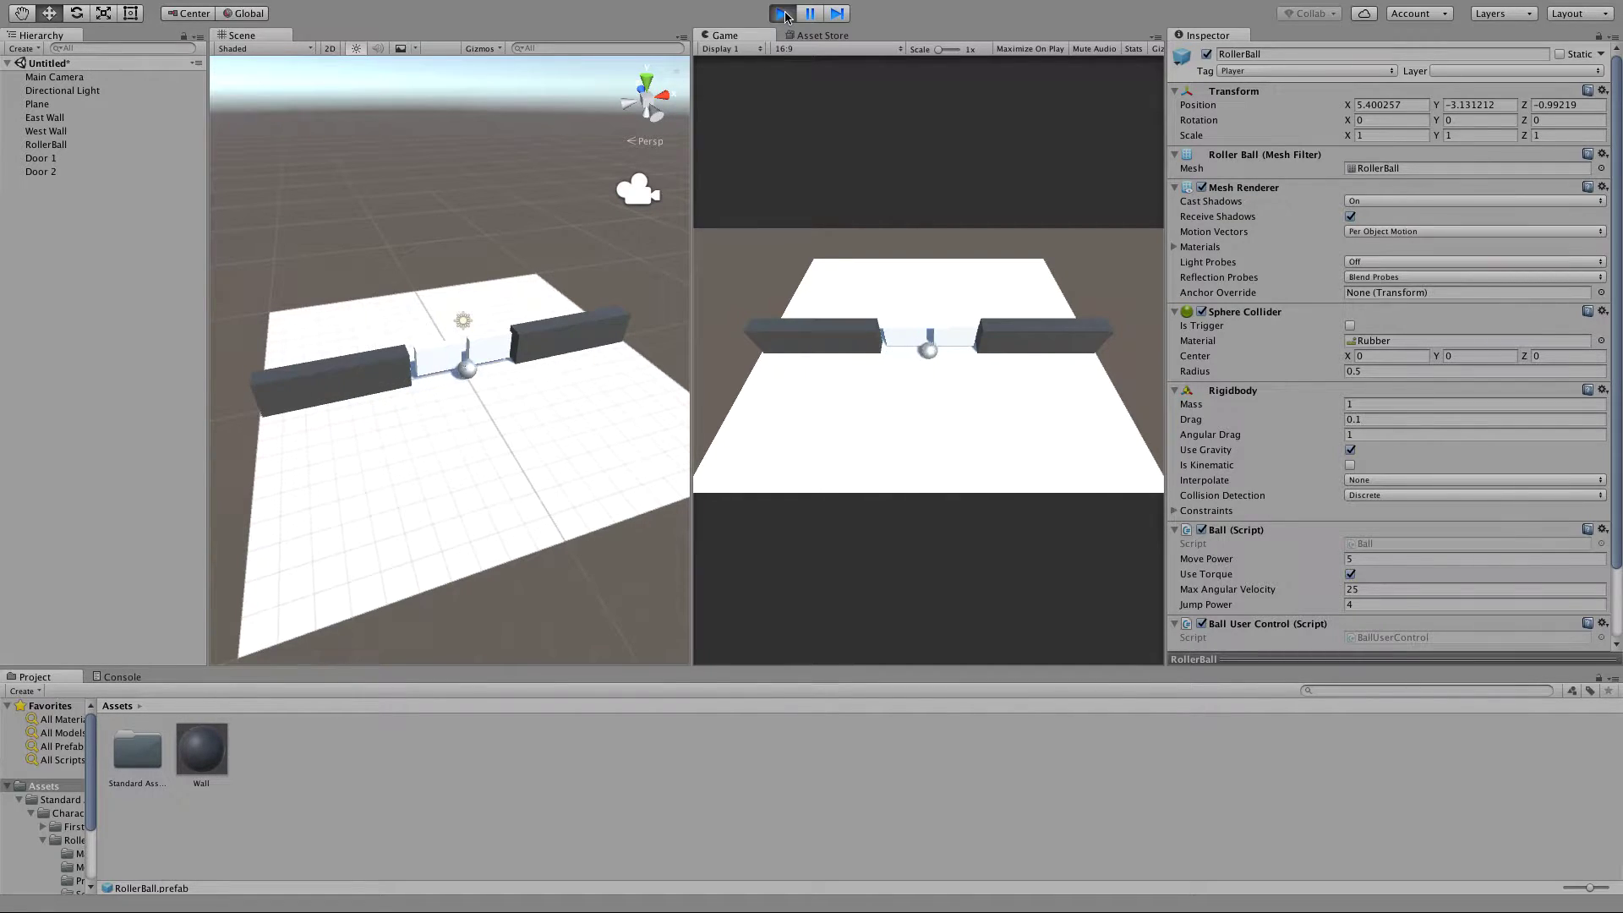
{"action": "key", "text": "Down"}
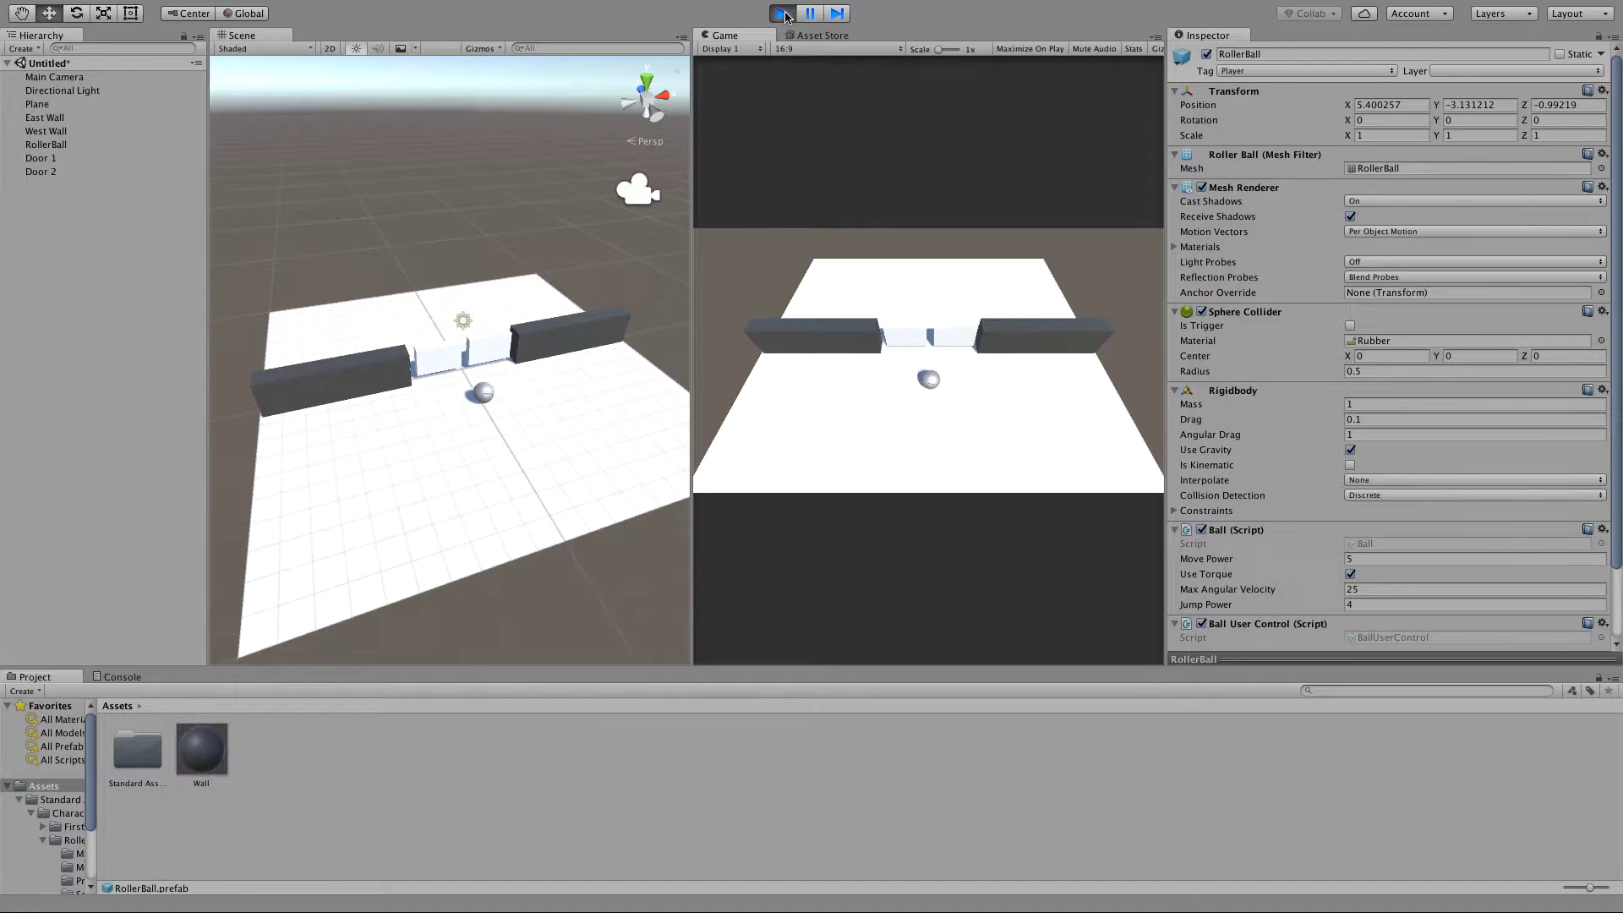
{"action": "left_click", "coordinate": [783, 13]}
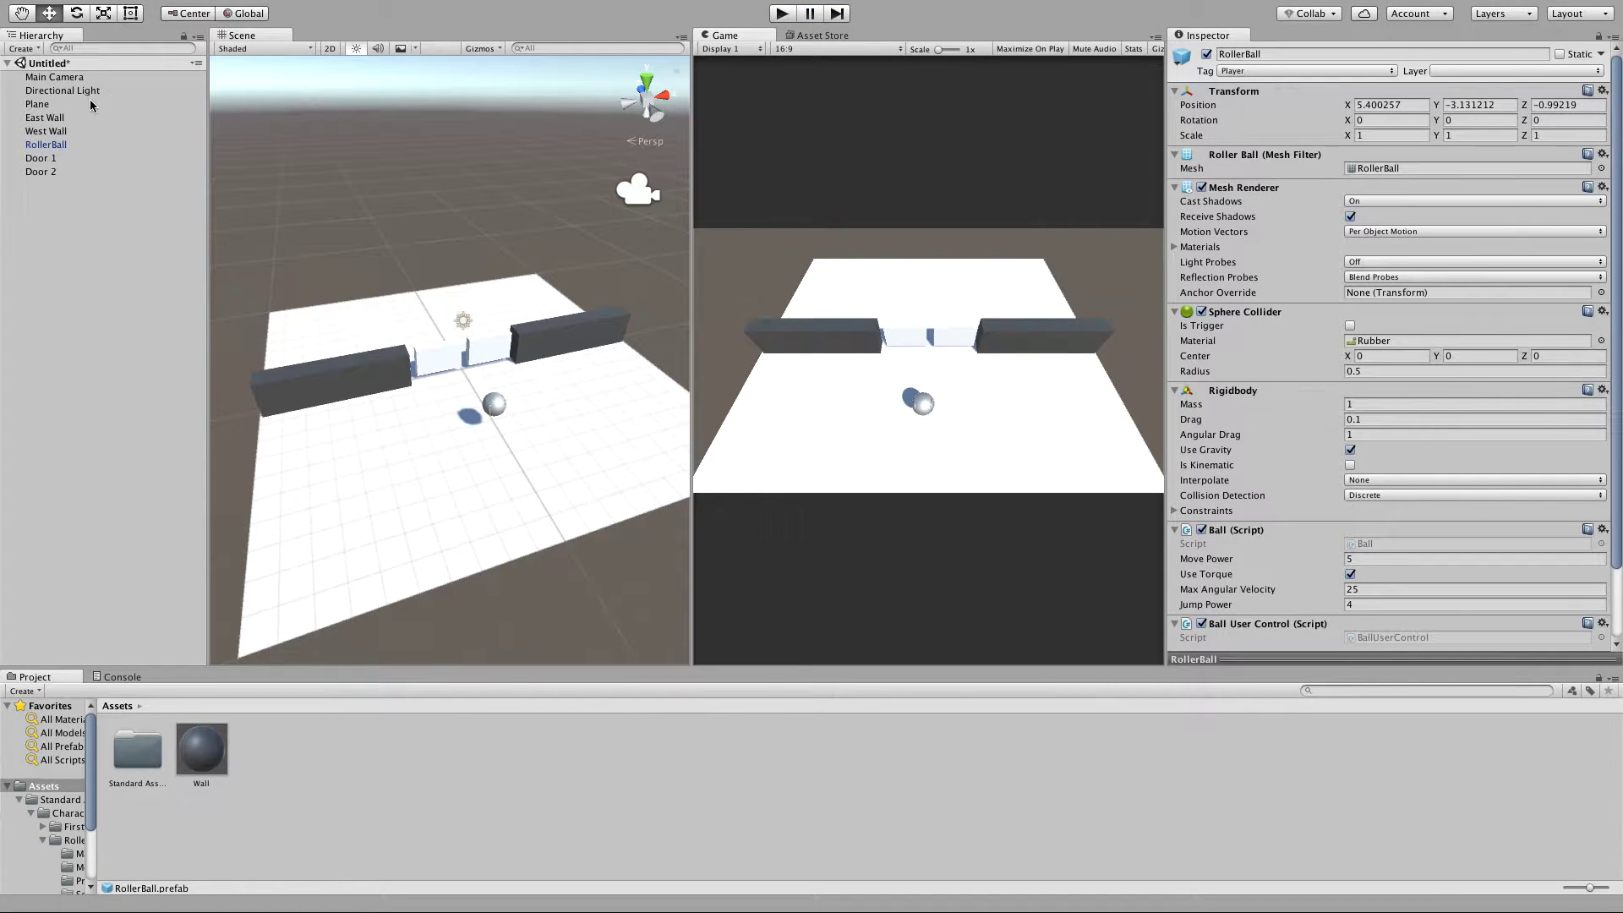
Step: Add a Rigidbody component to the East Wall, West Wall, Door 1 and Door 2 together
{"action": "left_click", "coordinate": [49, 118]}
{"action": "left_click", "coordinate": [44, 132], "text": "shift"}
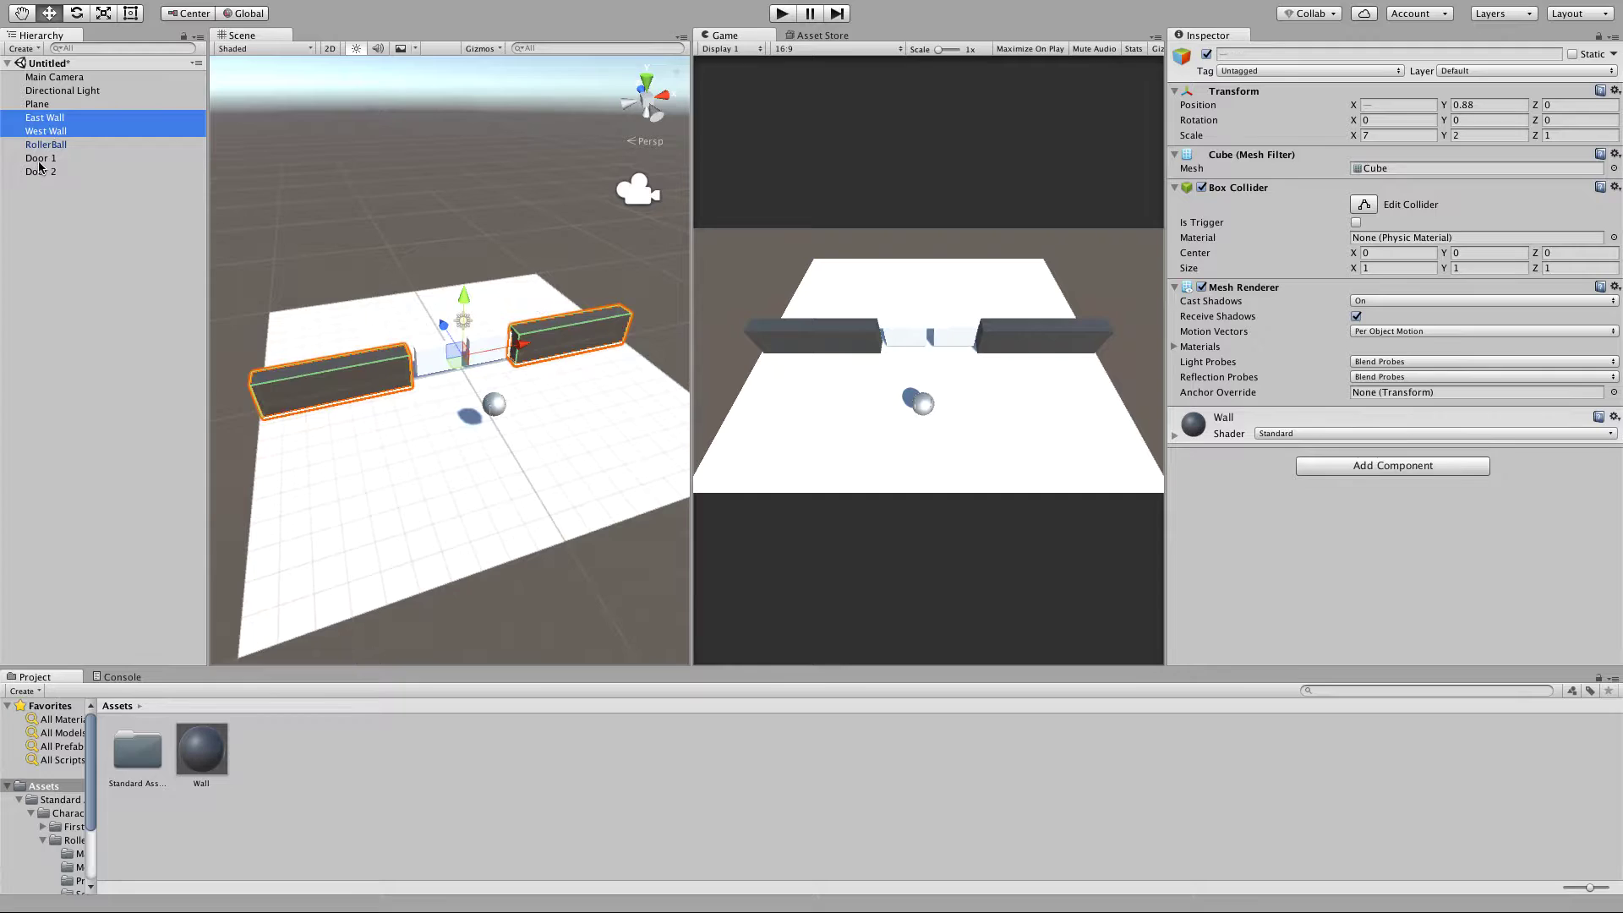
{"action": "left_click", "coordinate": [39, 158], "text": "super"}
{"action": "left_click", "coordinate": [40, 172], "text": "super"}
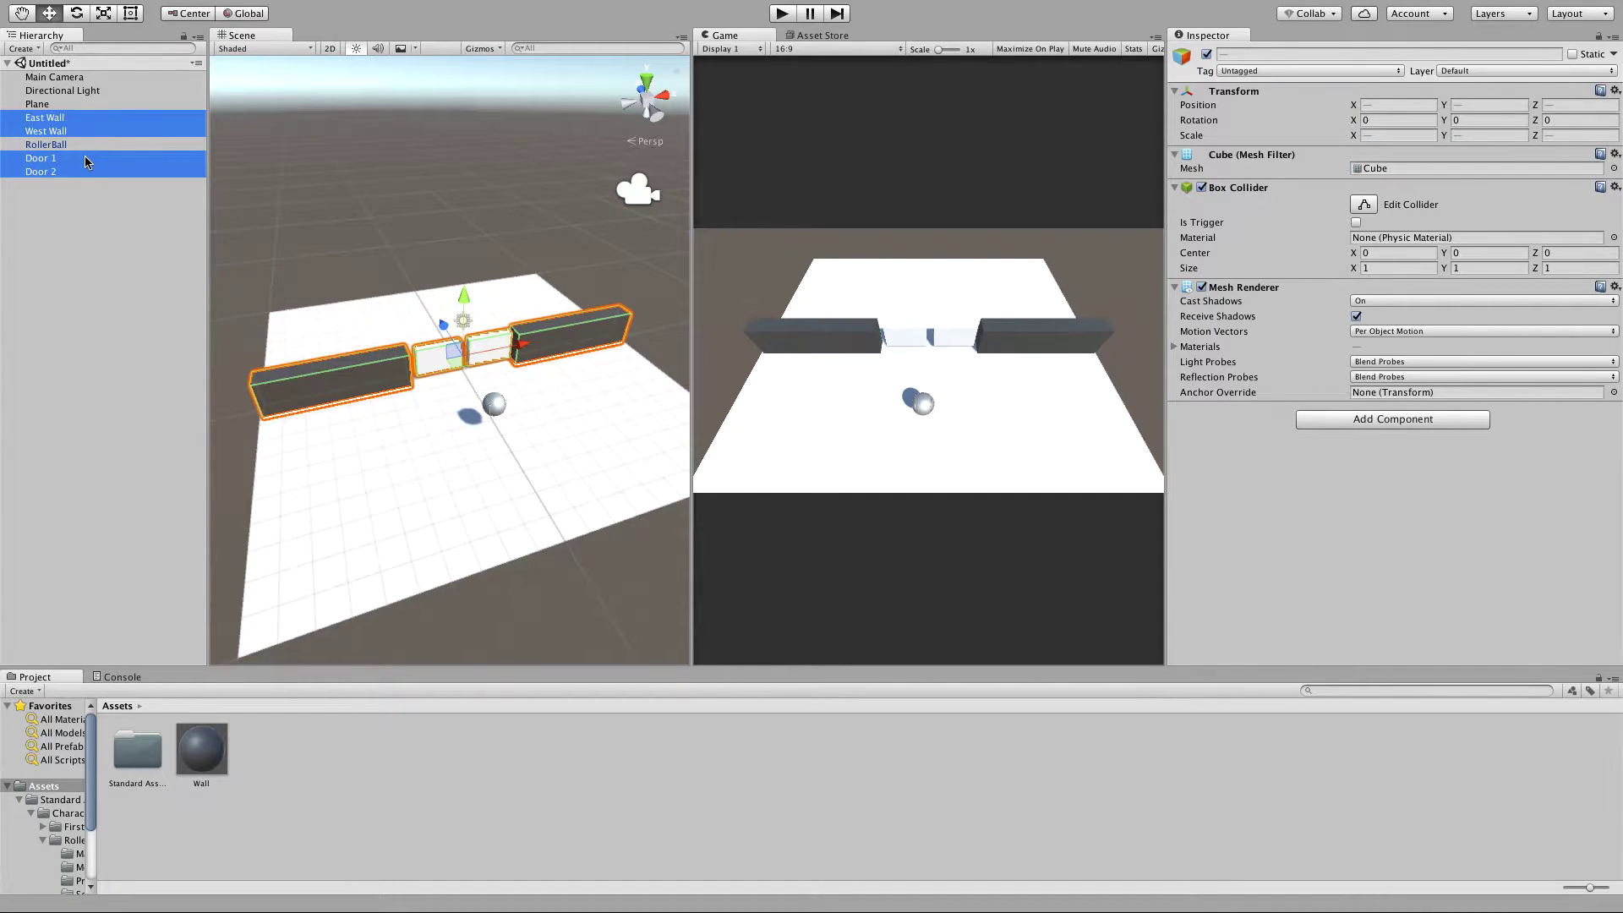
{"action": "left_click", "coordinate": [1359, 420]}
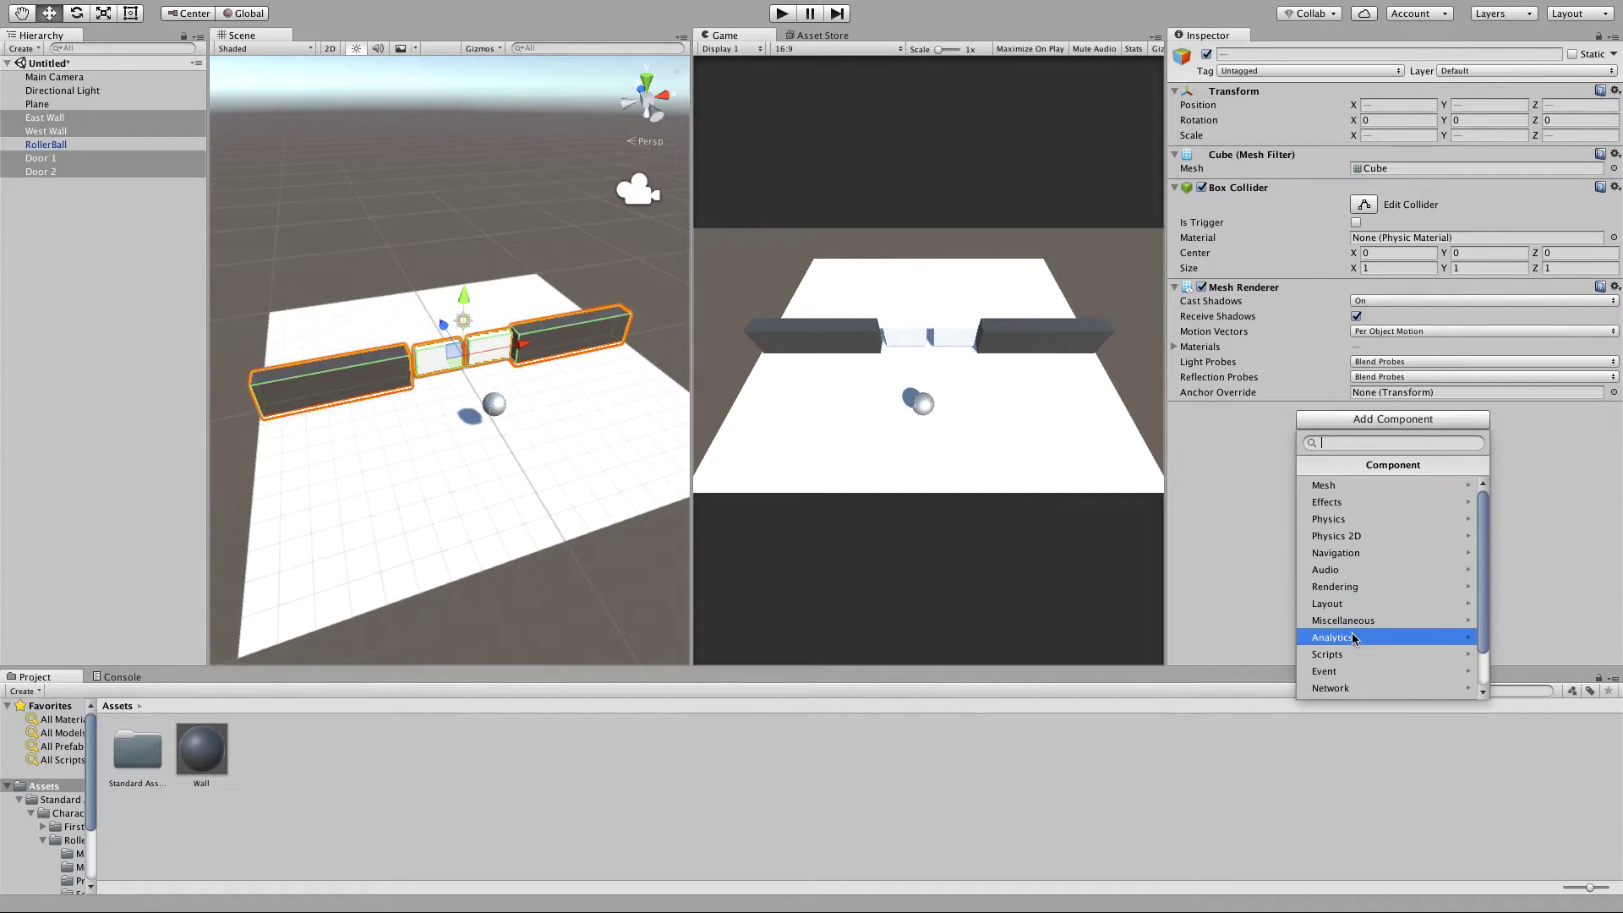
{"action": "left_click", "coordinate": [1350, 519]}
{"action": "left_click", "coordinate": [1343, 485]}
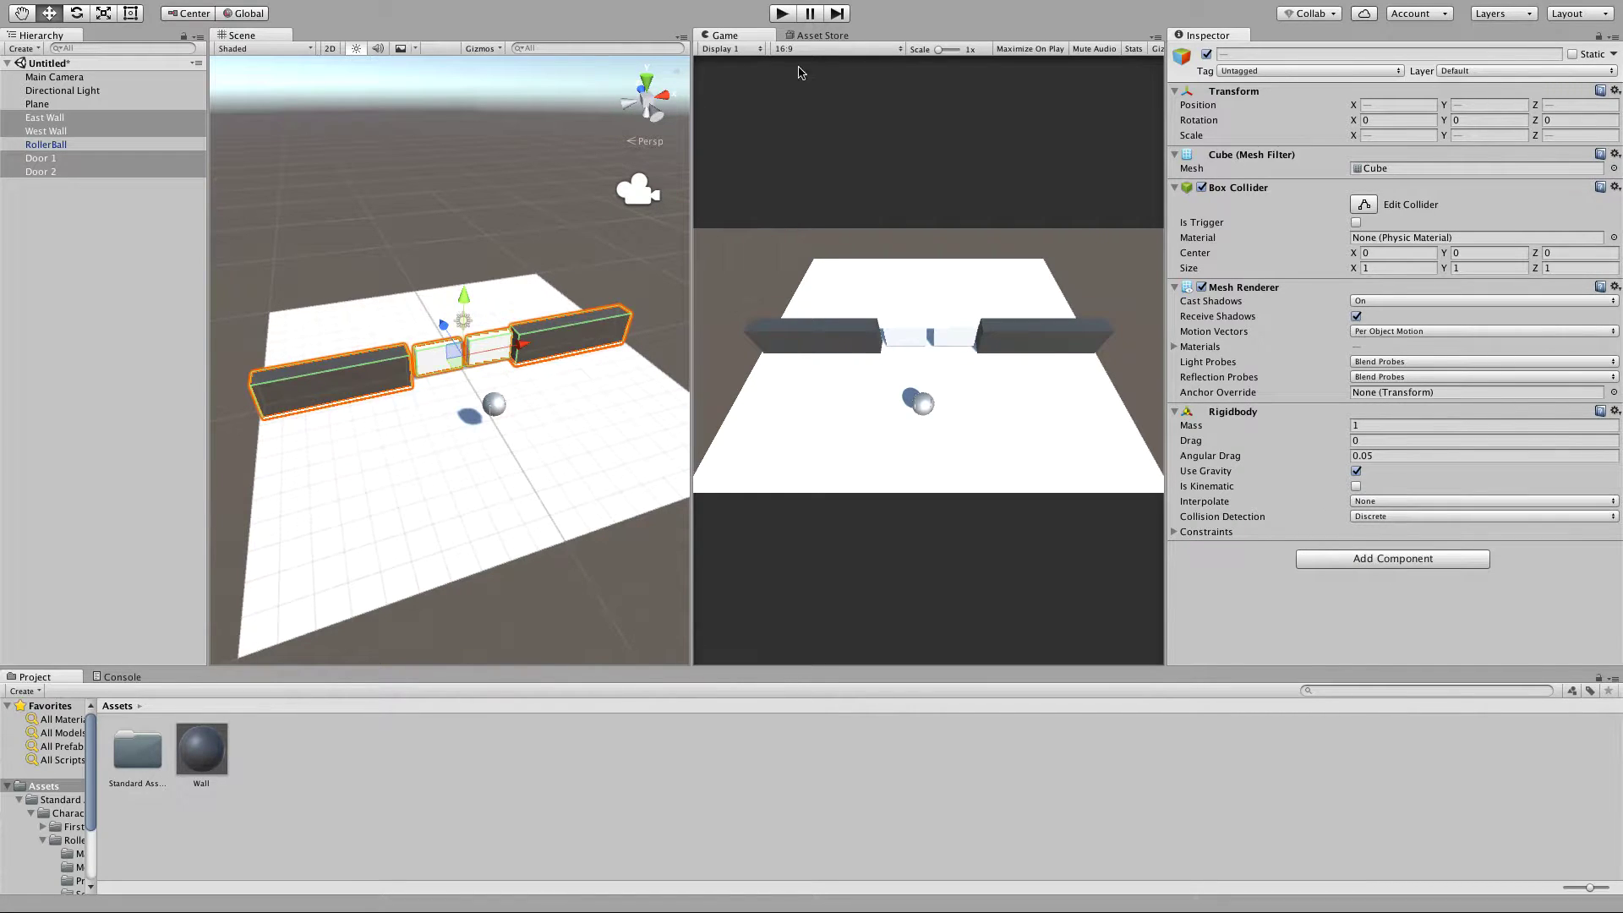
Step: Make the East Wall and West Wall rigidbodies kinematic, and briefly play-test the scene
{"action": "left_click", "coordinate": [542, 213]}
{"action": "left_click", "coordinate": [545, 338]}
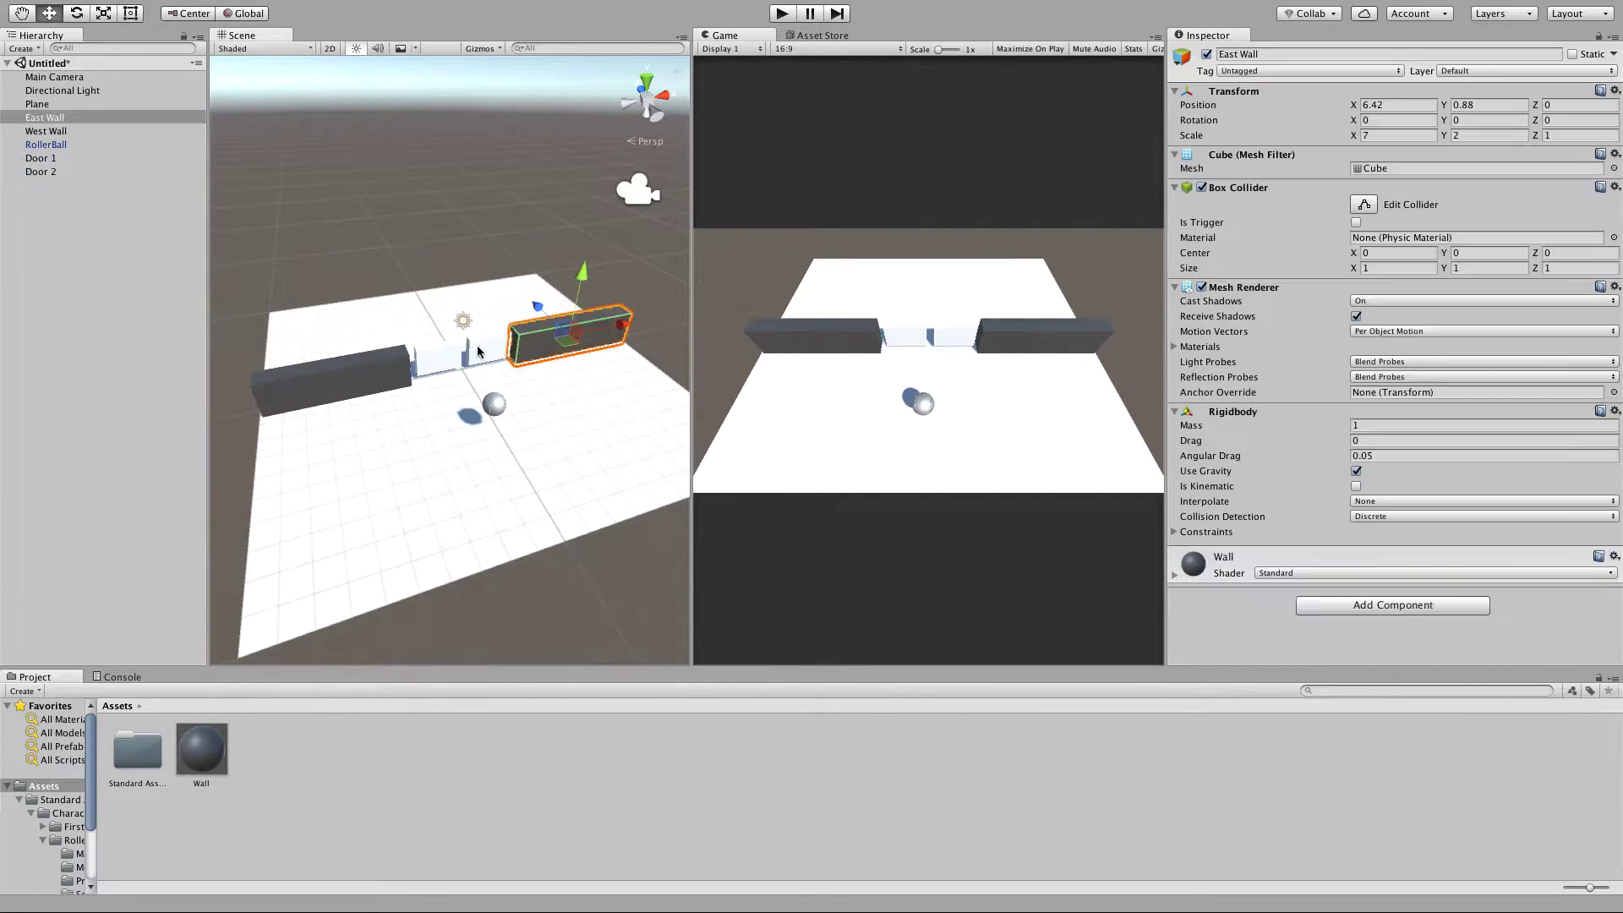
{"action": "left_click", "coordinate": [314, 376], "text": "shift"}
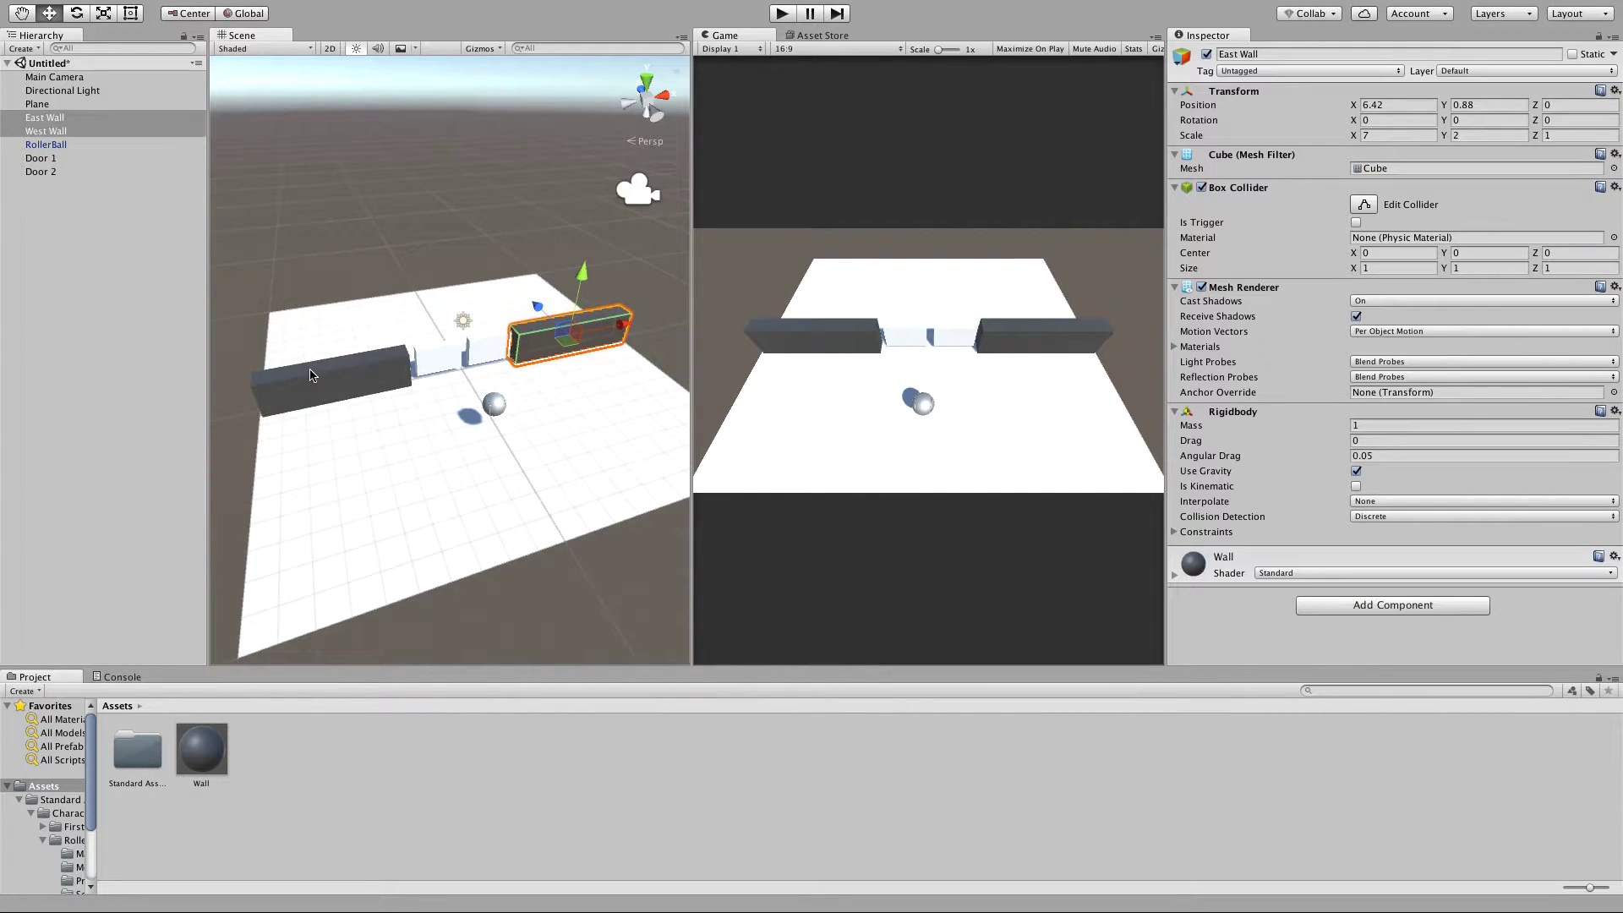
{"action": "left_click", "coordinate": [1356, 487]}
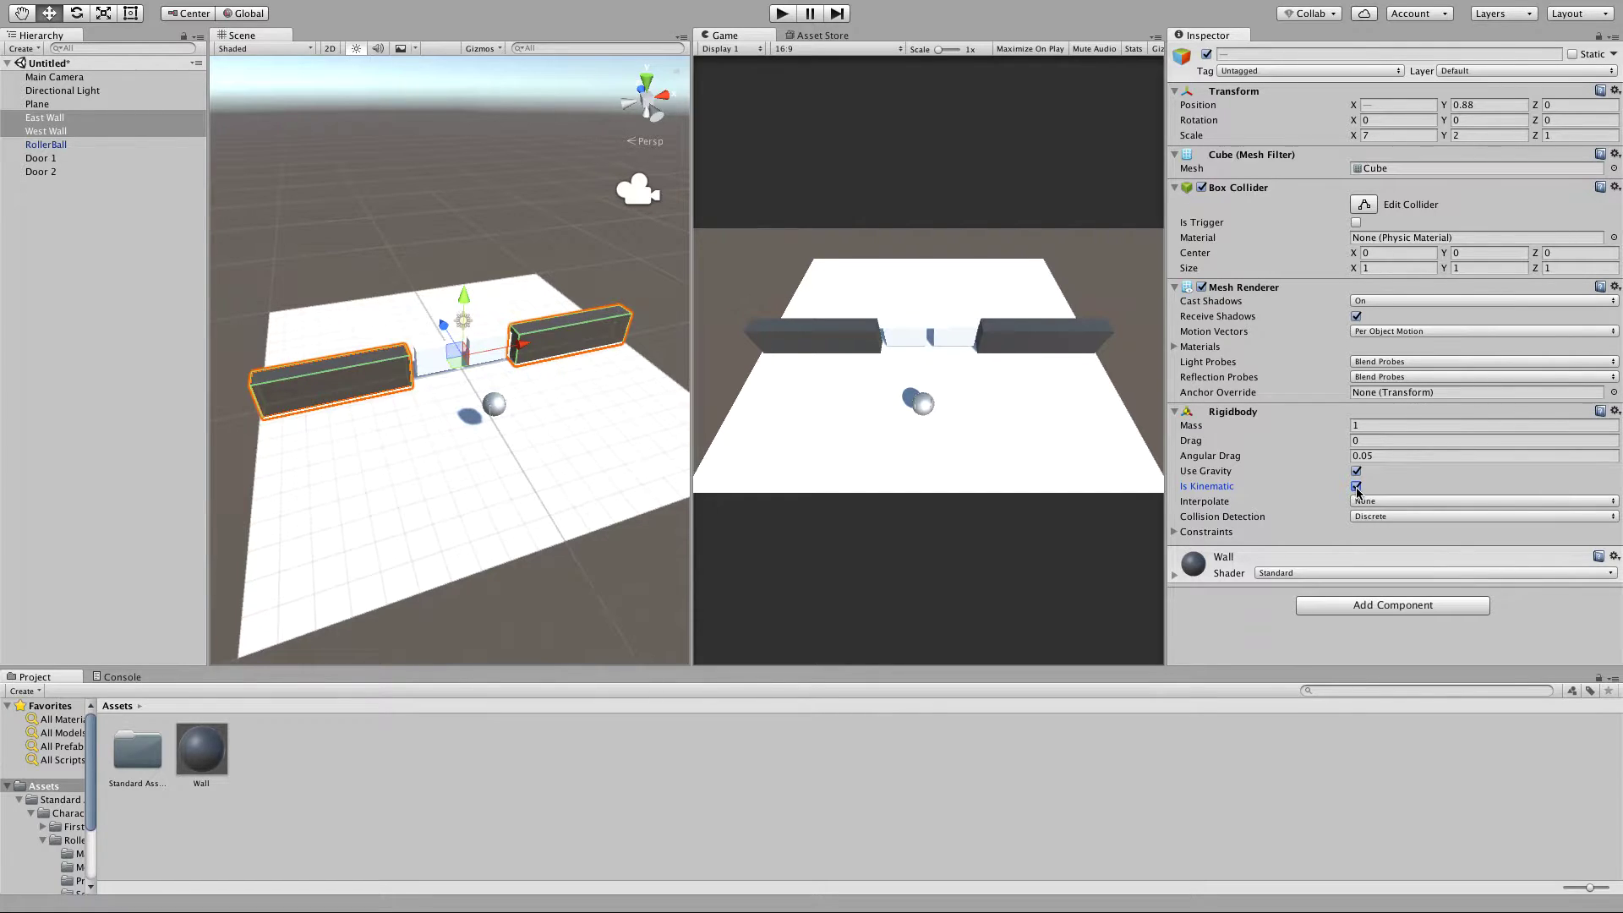
{"action": "left_click", "coordinate": [785, 13]}
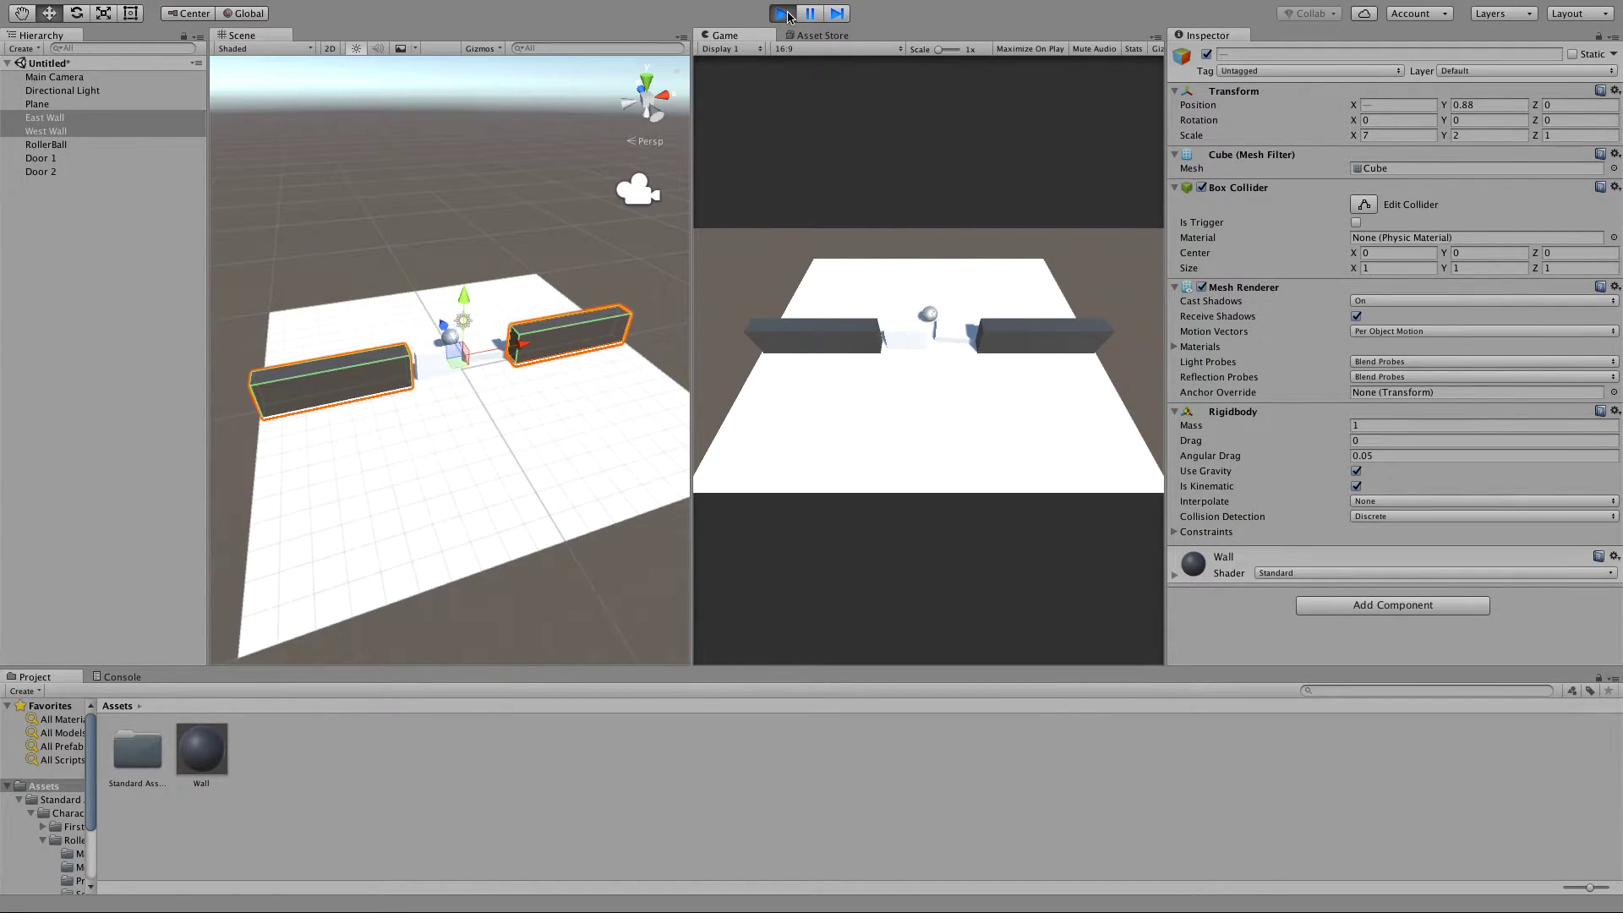
{"action": "left_click", "coordinate": [783, 14]}
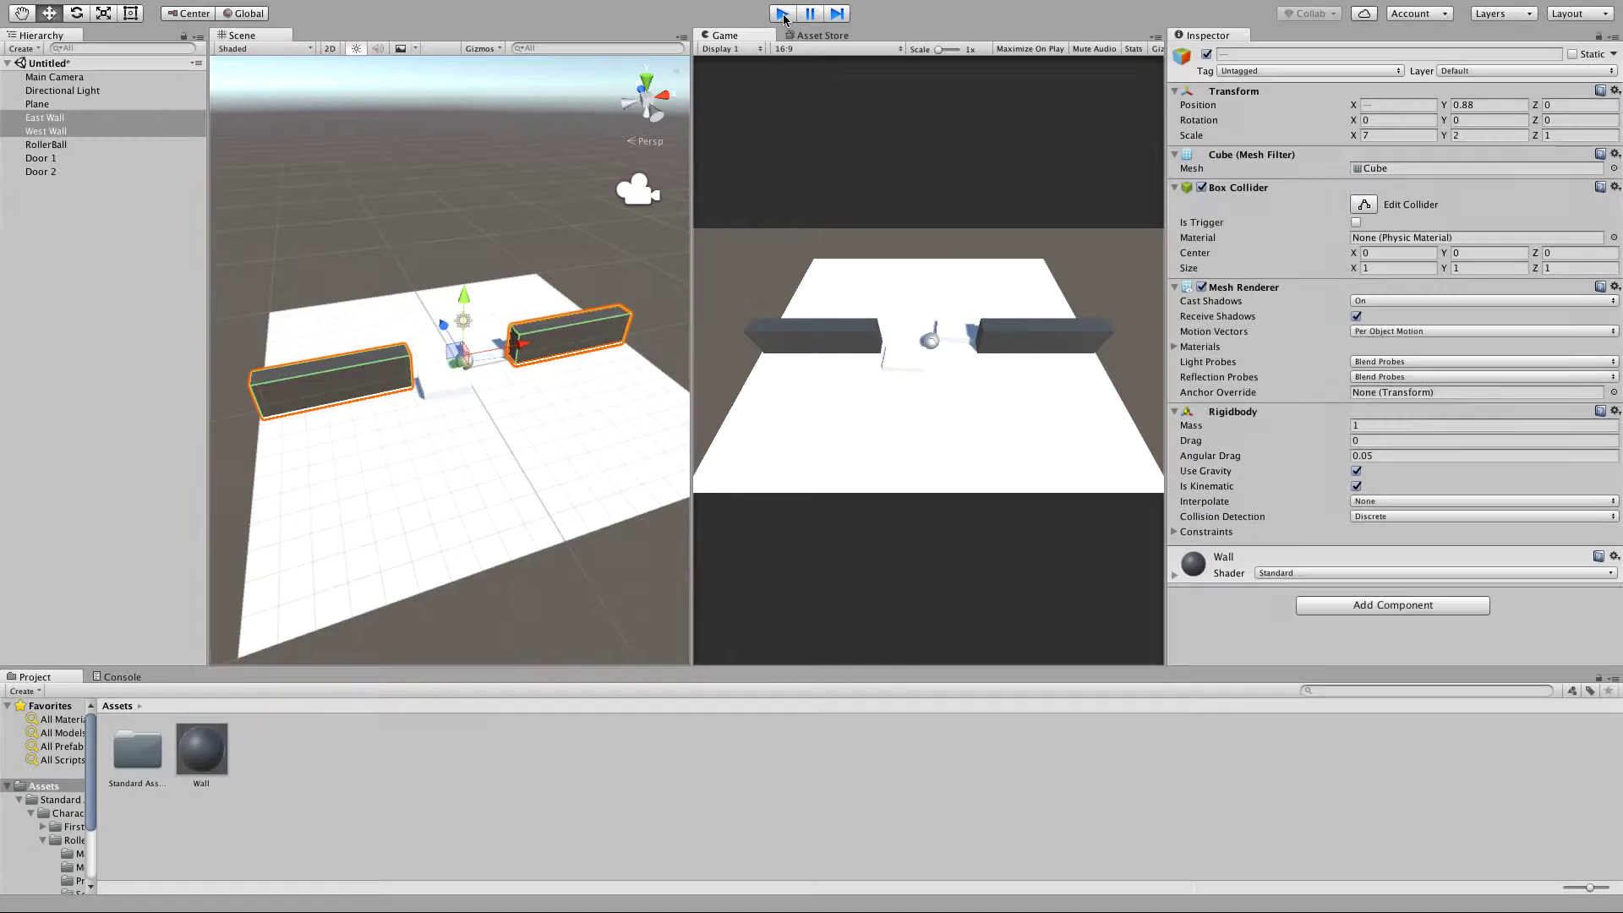
Step: Add a Hinge Joint component to Door 1 and briefly play-test the scene
{"action": "left_click", "coordinate": [50, 159]}
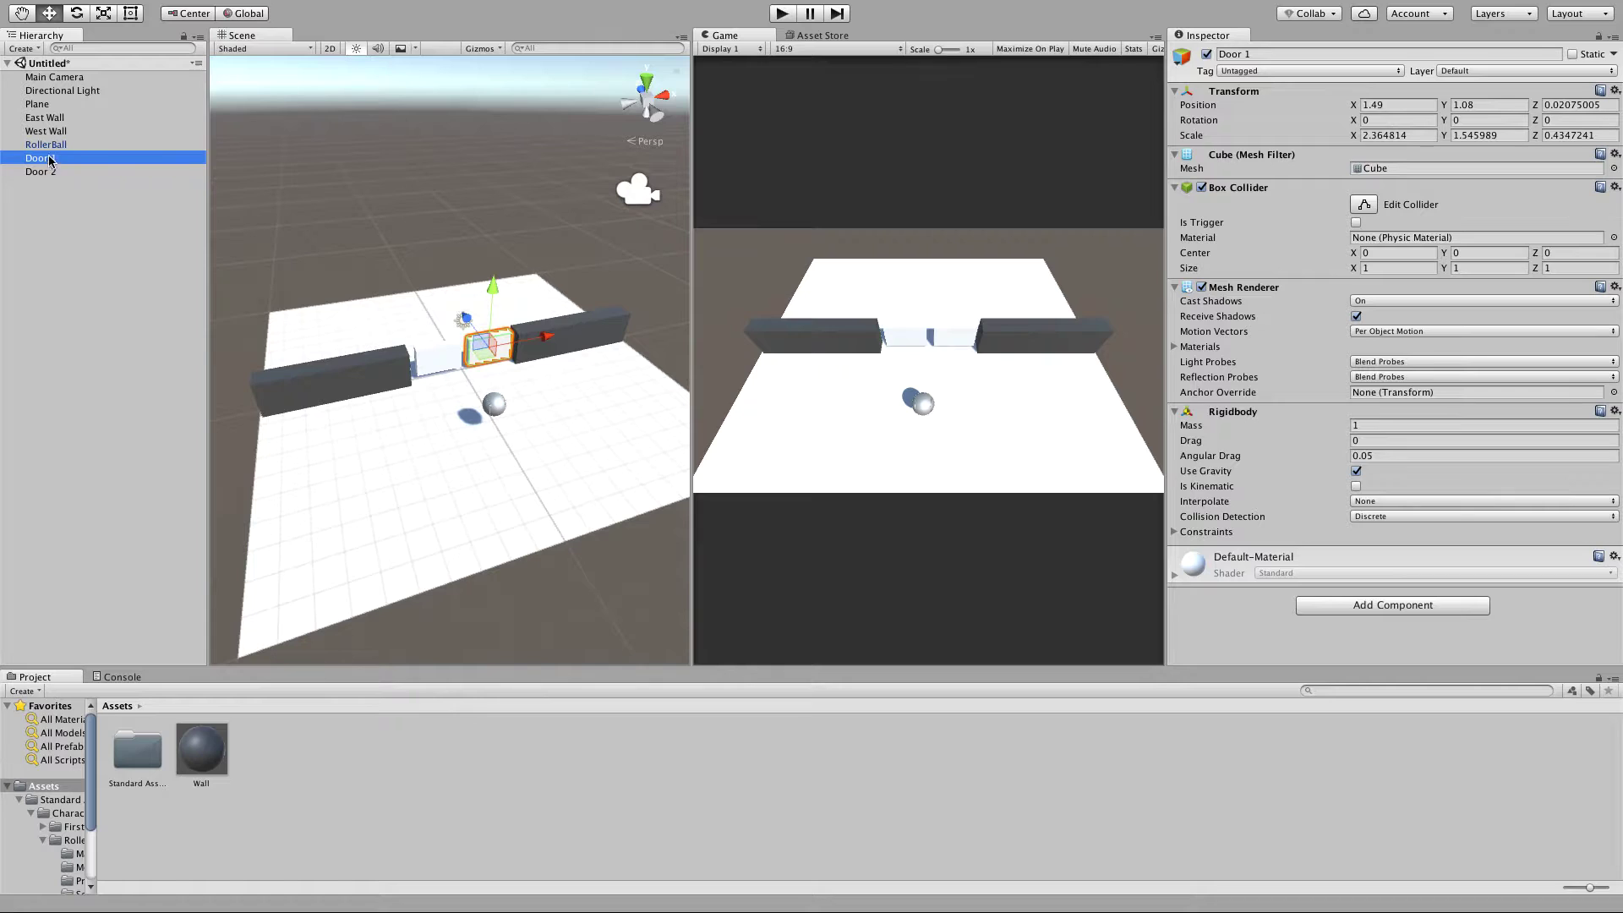
{"action": "left_click", "coordinate": [51, 120]}
{"action": "left_click", "coordinate": [52, 160]}
{"action": "left_click", "coordinate": [1392, 605]}
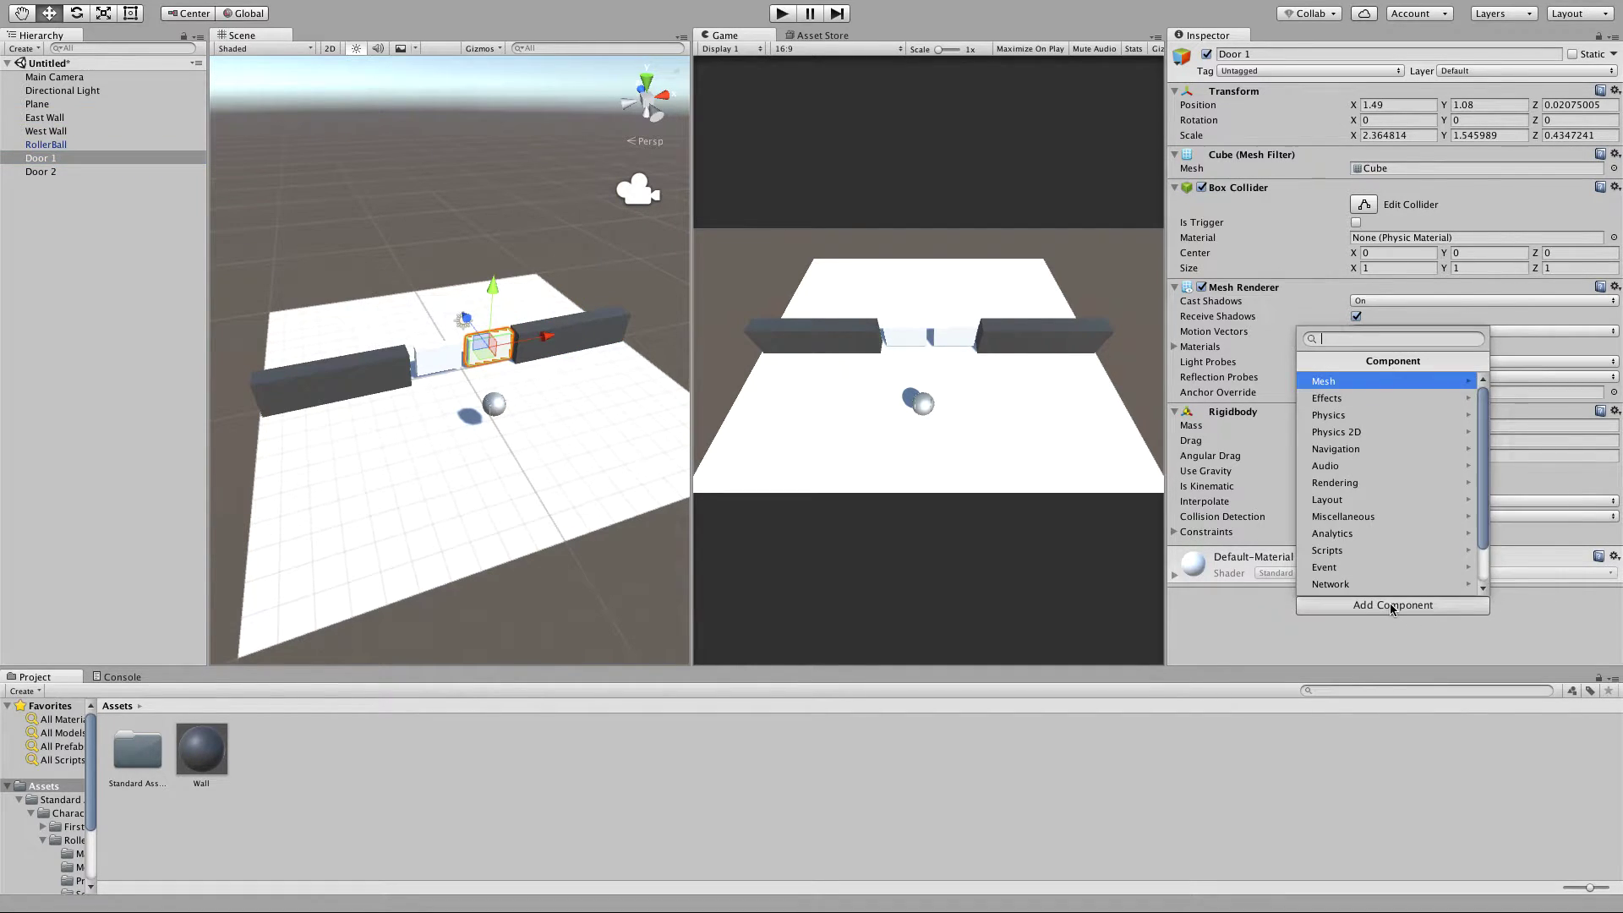
{"action": "left_click", "coordinate": [1346, 415]}
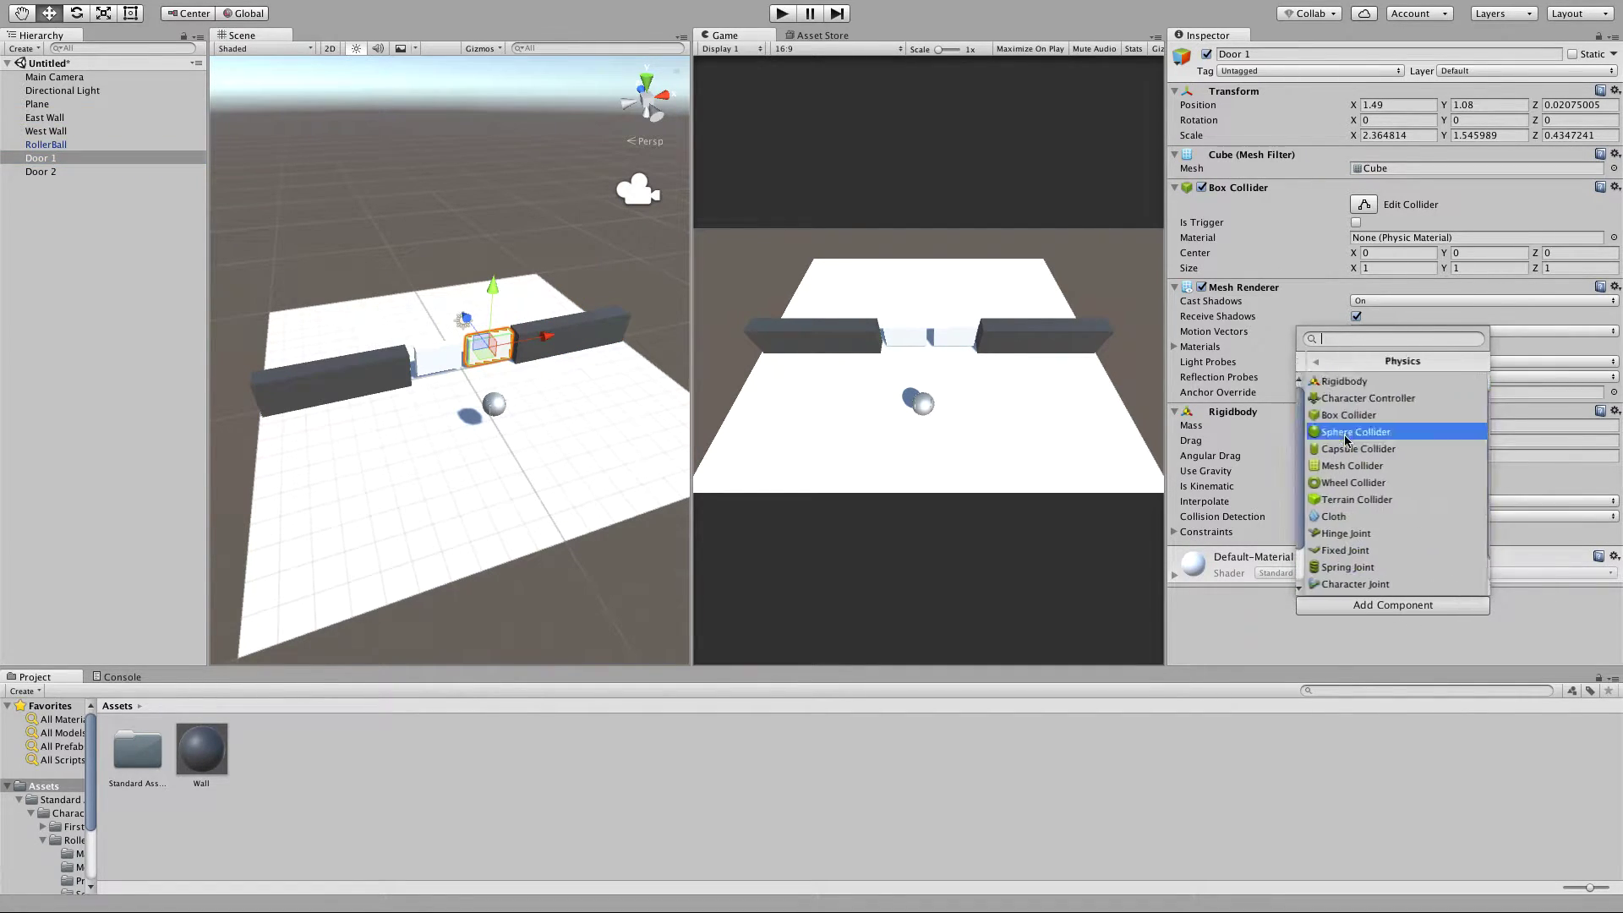
{"action": "left_click", "coordinate": [1332, 534]}
{"action": "scroll", "coordinate": [1321, 528], "scroll_direction": "down", "scroll_amount": 5}
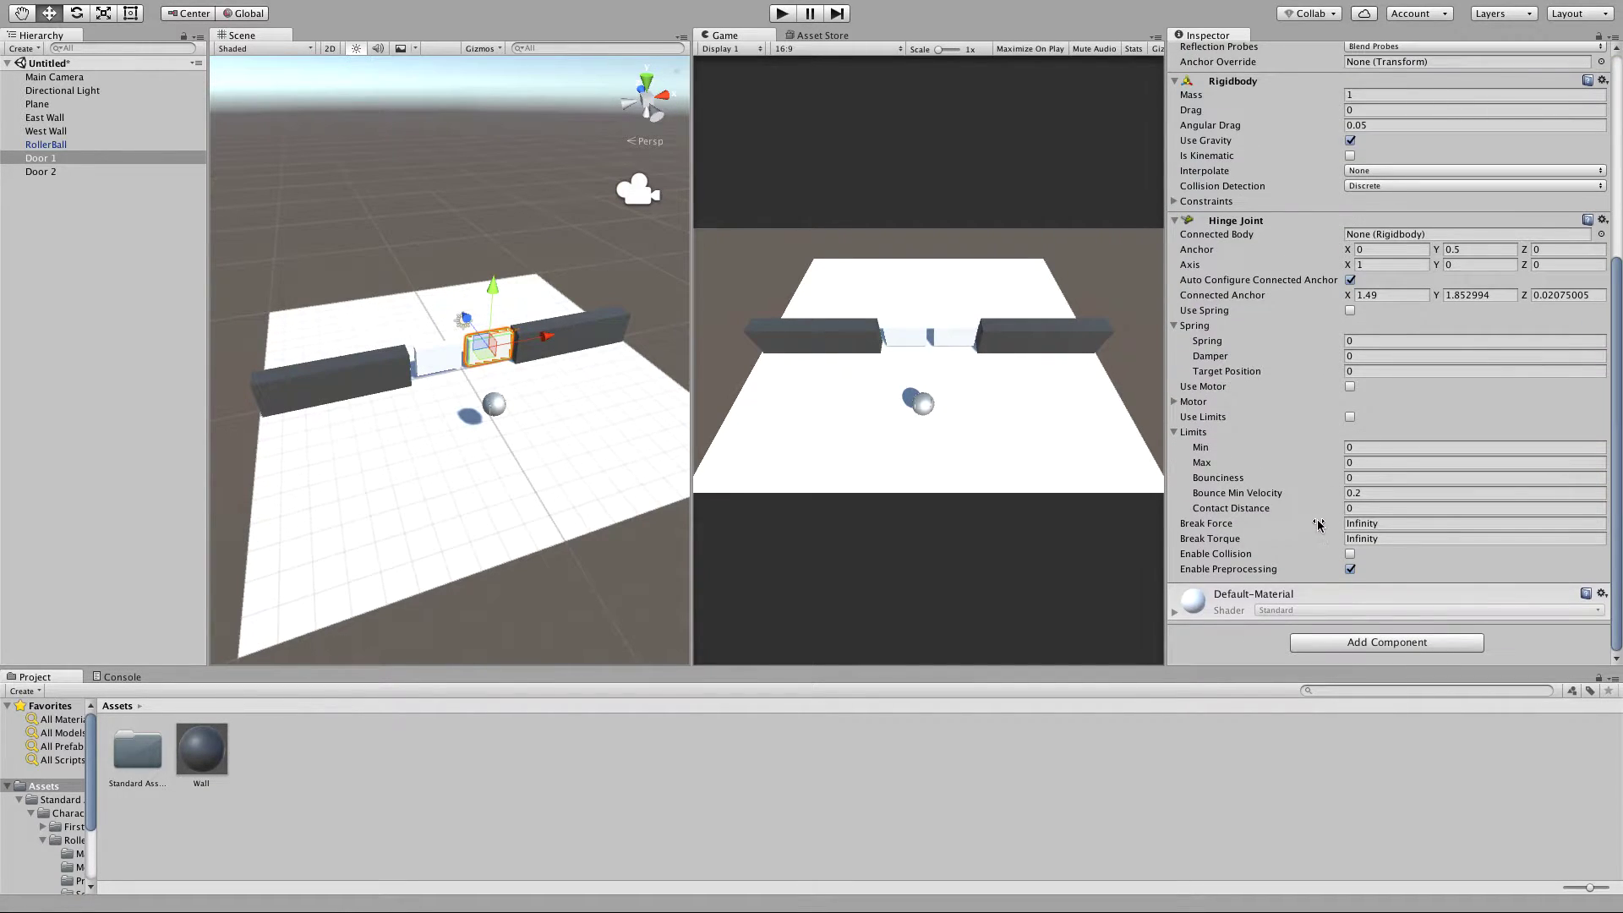
{"action": "left_click", "coordinate": [782, 13]}
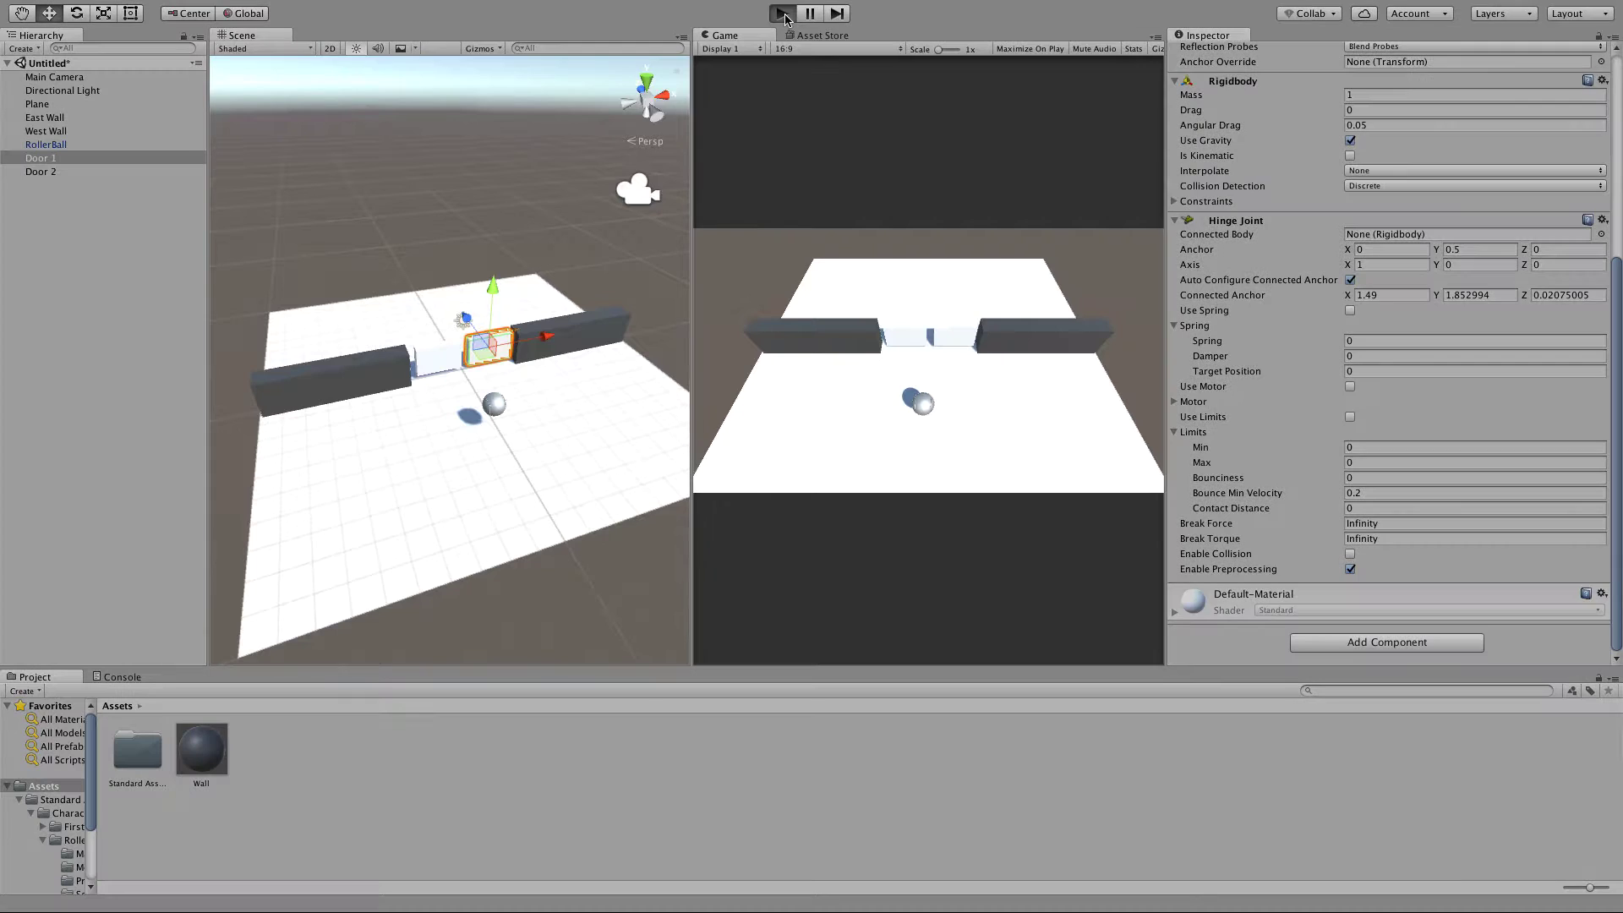
{"action": "left_click", "coordinate": [783, 15]}
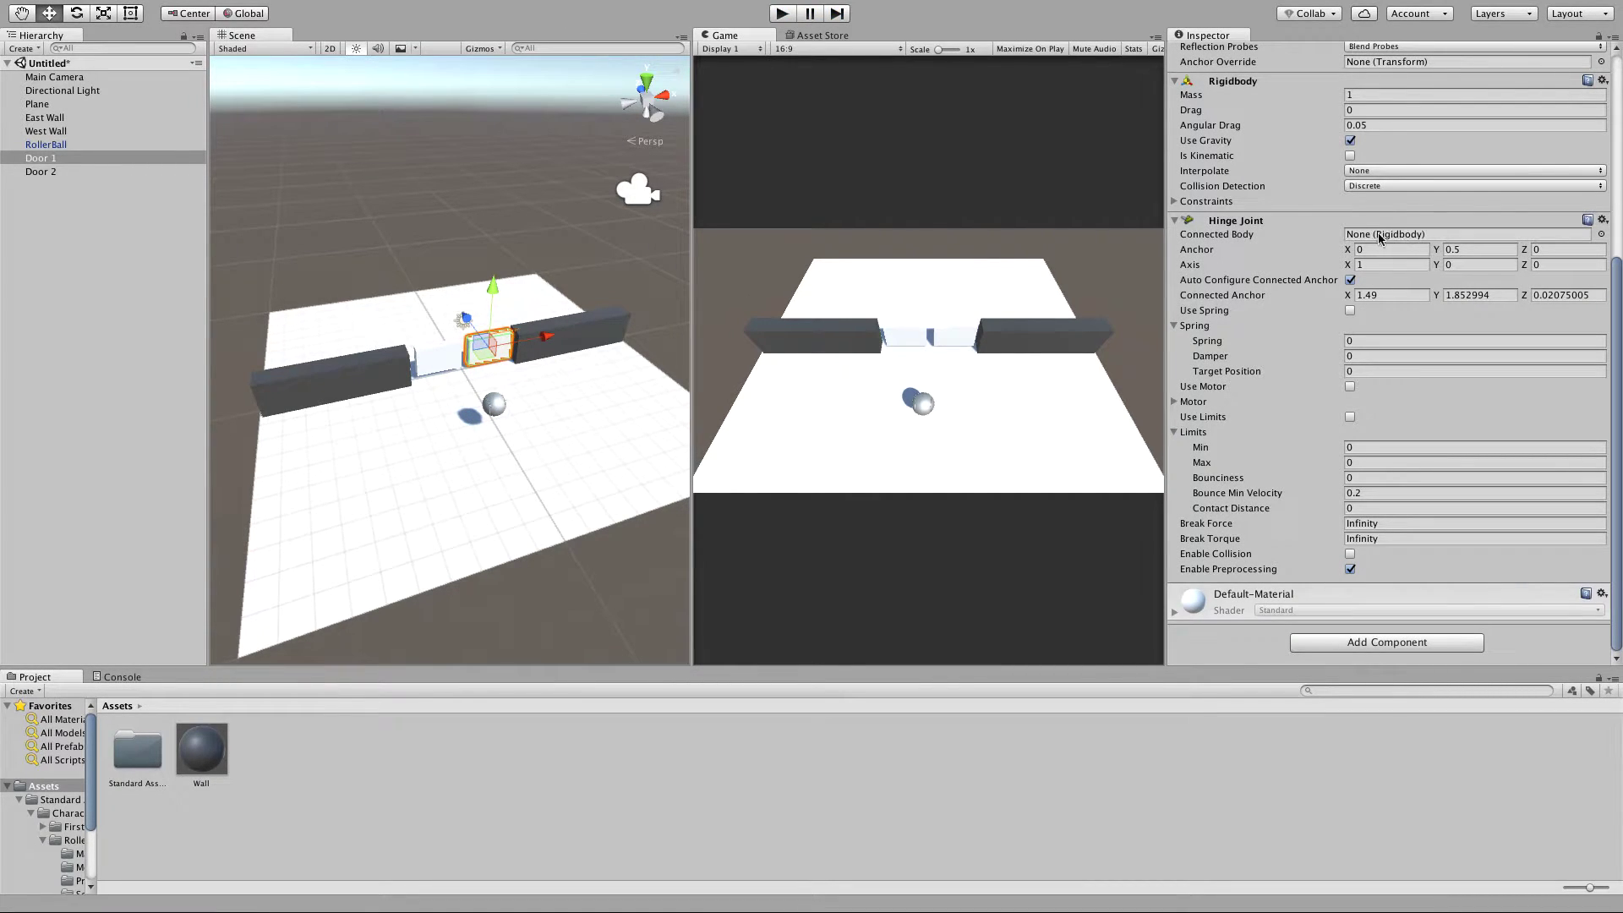
Step: Set the Connected Body of Door 1's Hinge Joint to East Wall and briefly play-test the scene
{"action": "left_click", "coordinate": [1601, 236]}
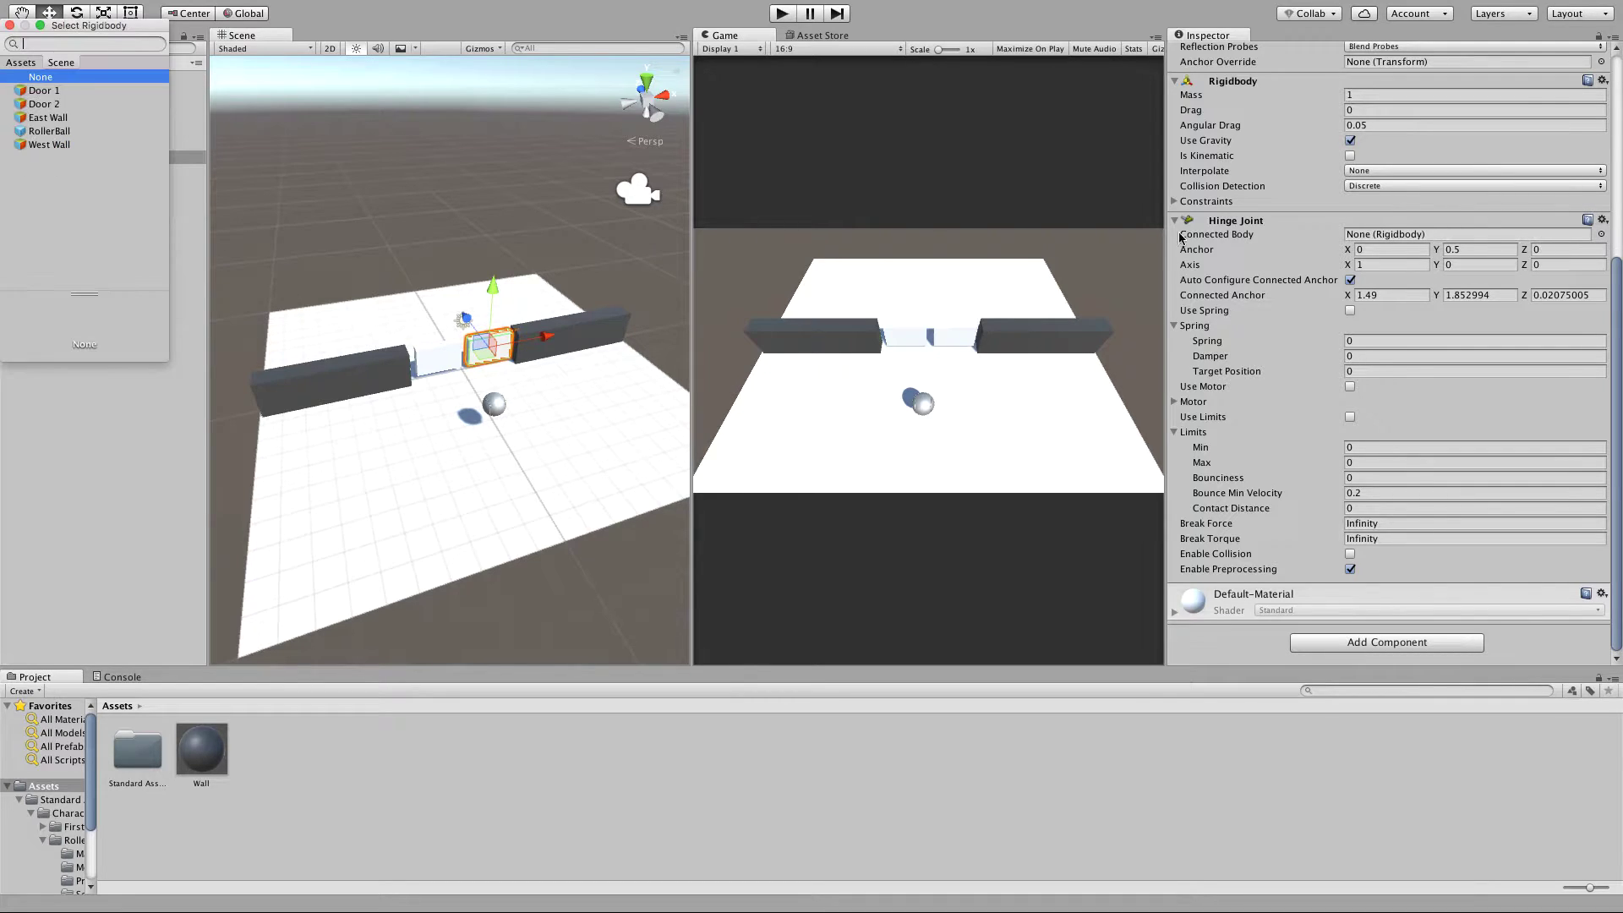
{"action": "left_click", "coordinate": [50, 118]}
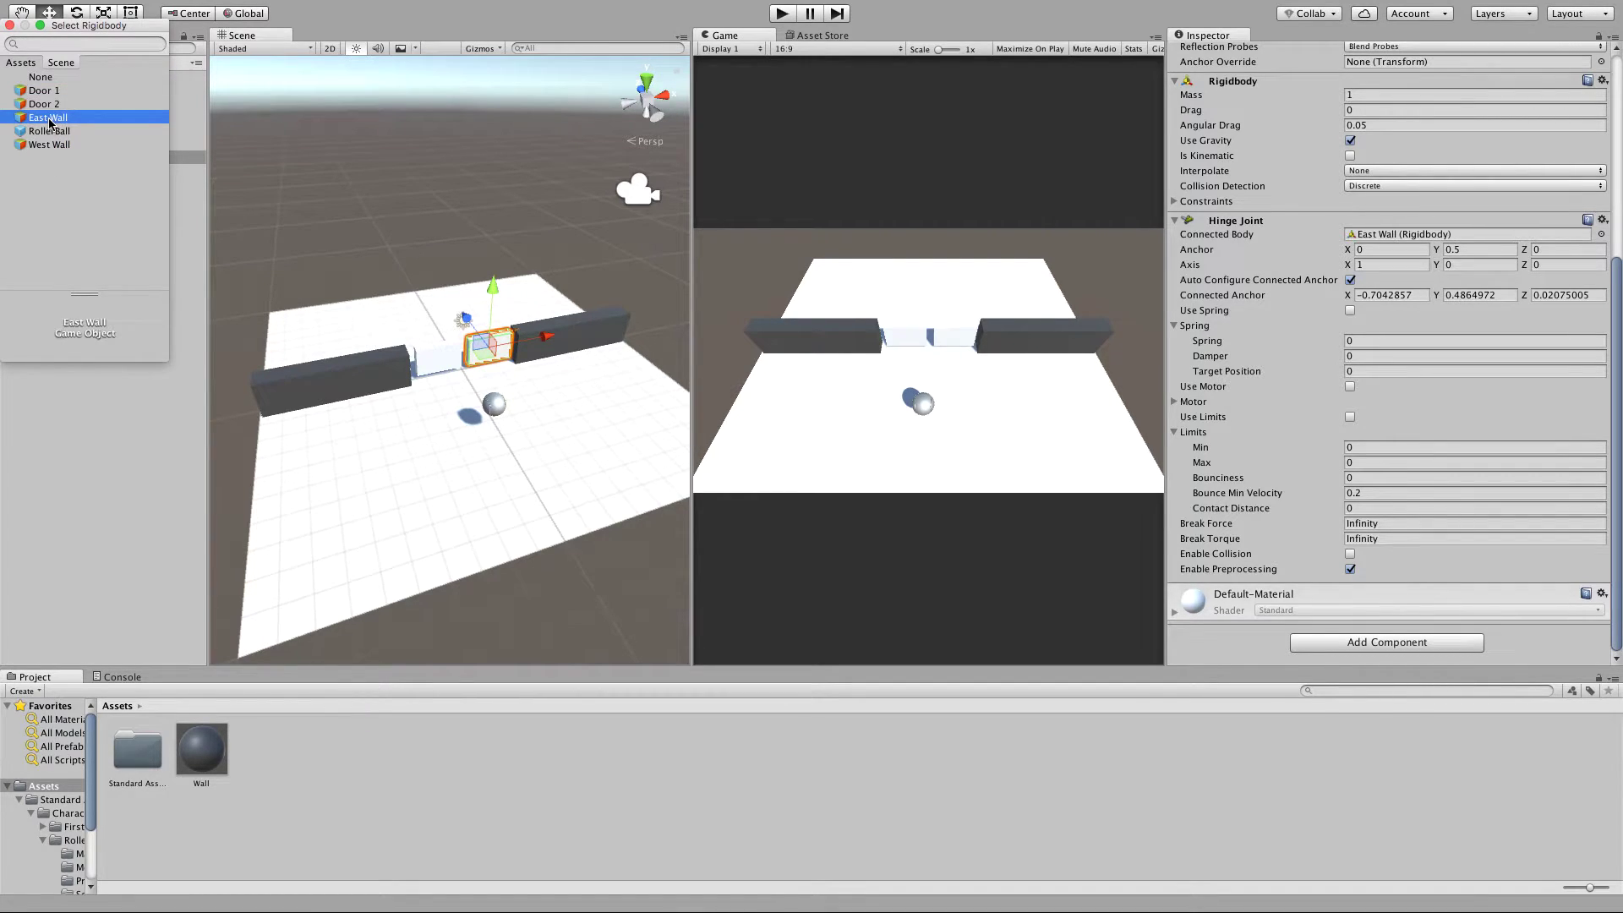
{"action": "left_click", "coordinate": [9, 25]}
{"action": "left_click_drag", "start_coordinate": [46, 131], "coordinate": [1352, 237]}
{"action": "left_click", "coordinate": [782, 14]}
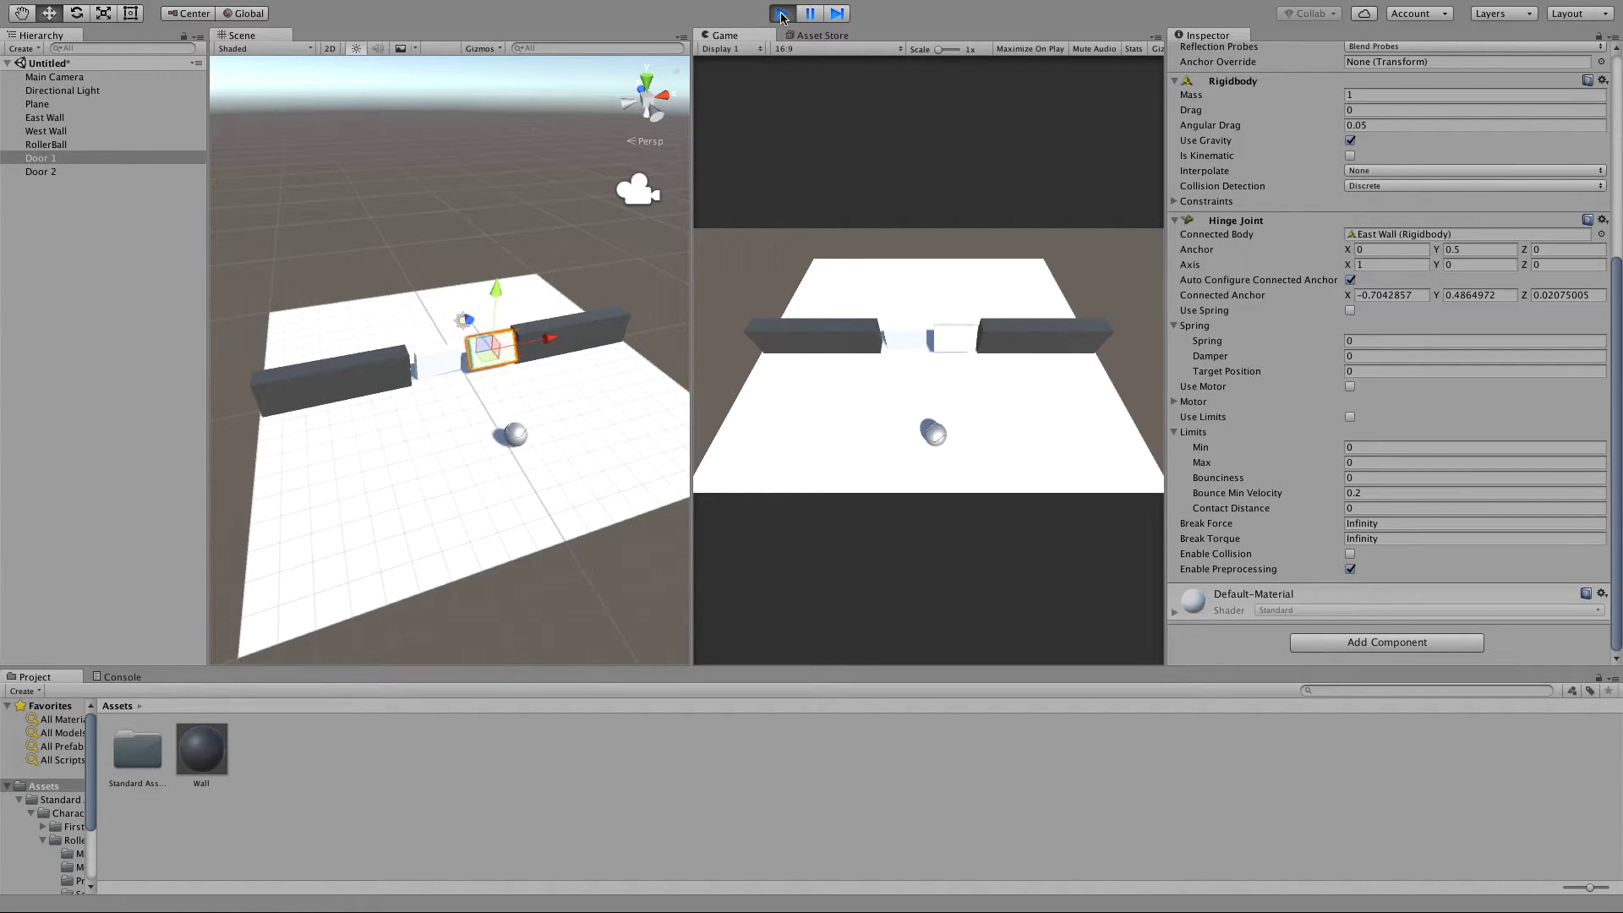
{"action": "left_click", "coordinate": [783, 13]}
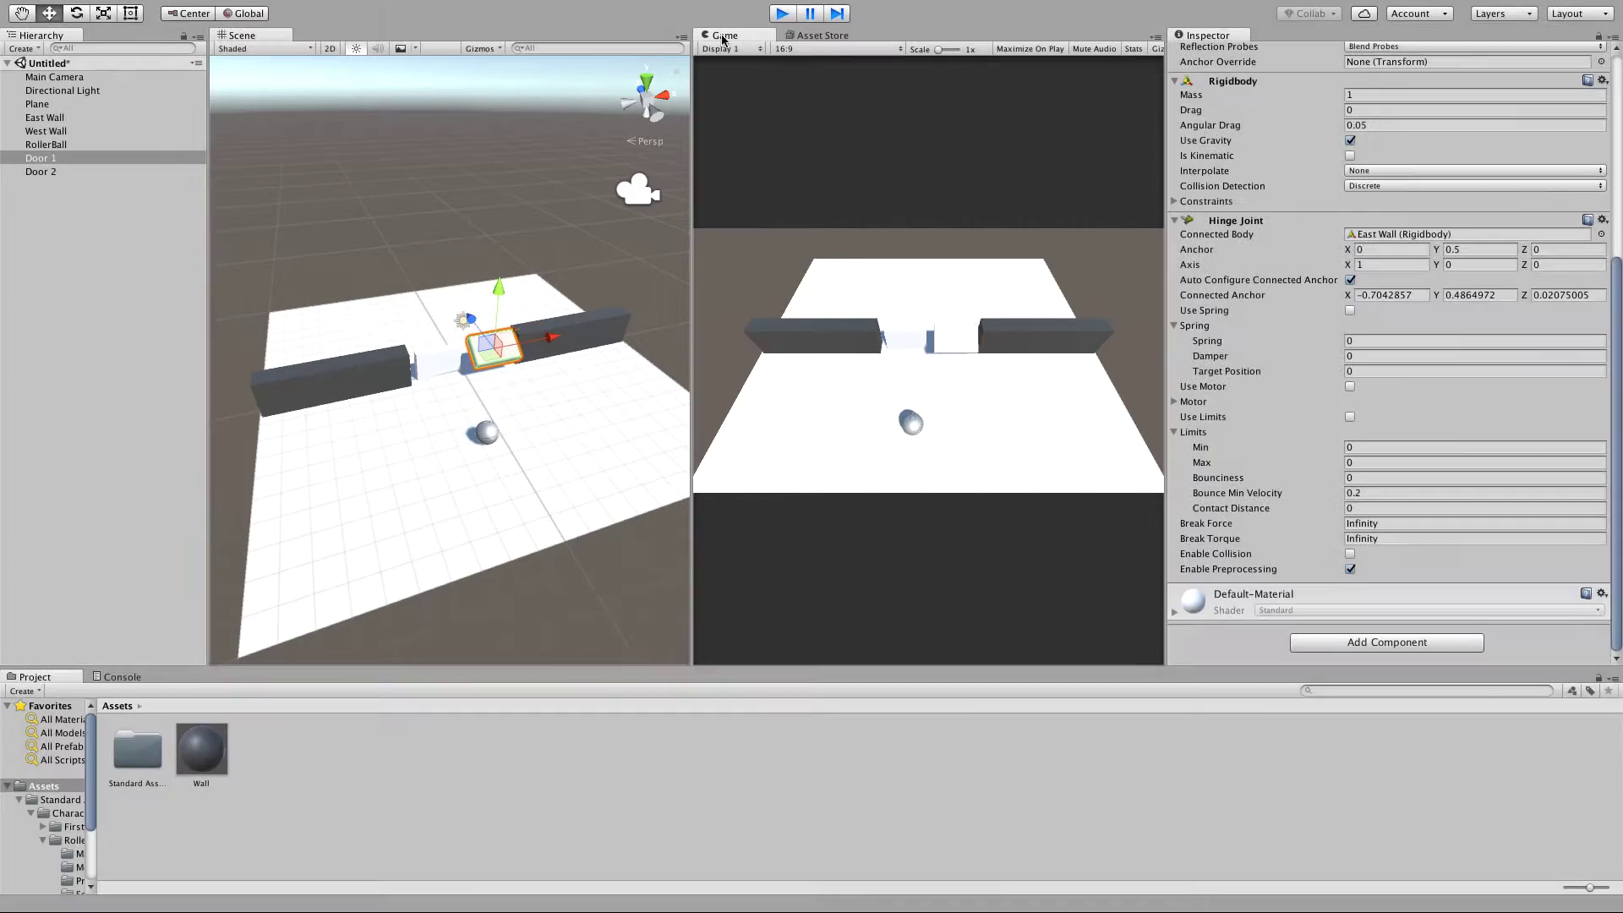
Step: Set the Axis of Door 1's Hinge Joint to X 0, Y 1 and its Anchor X to 0.42
{"action": "left_click", "coordinate": [130, 158]}
{"action": "double_click", "coordinate": [130, 159]}
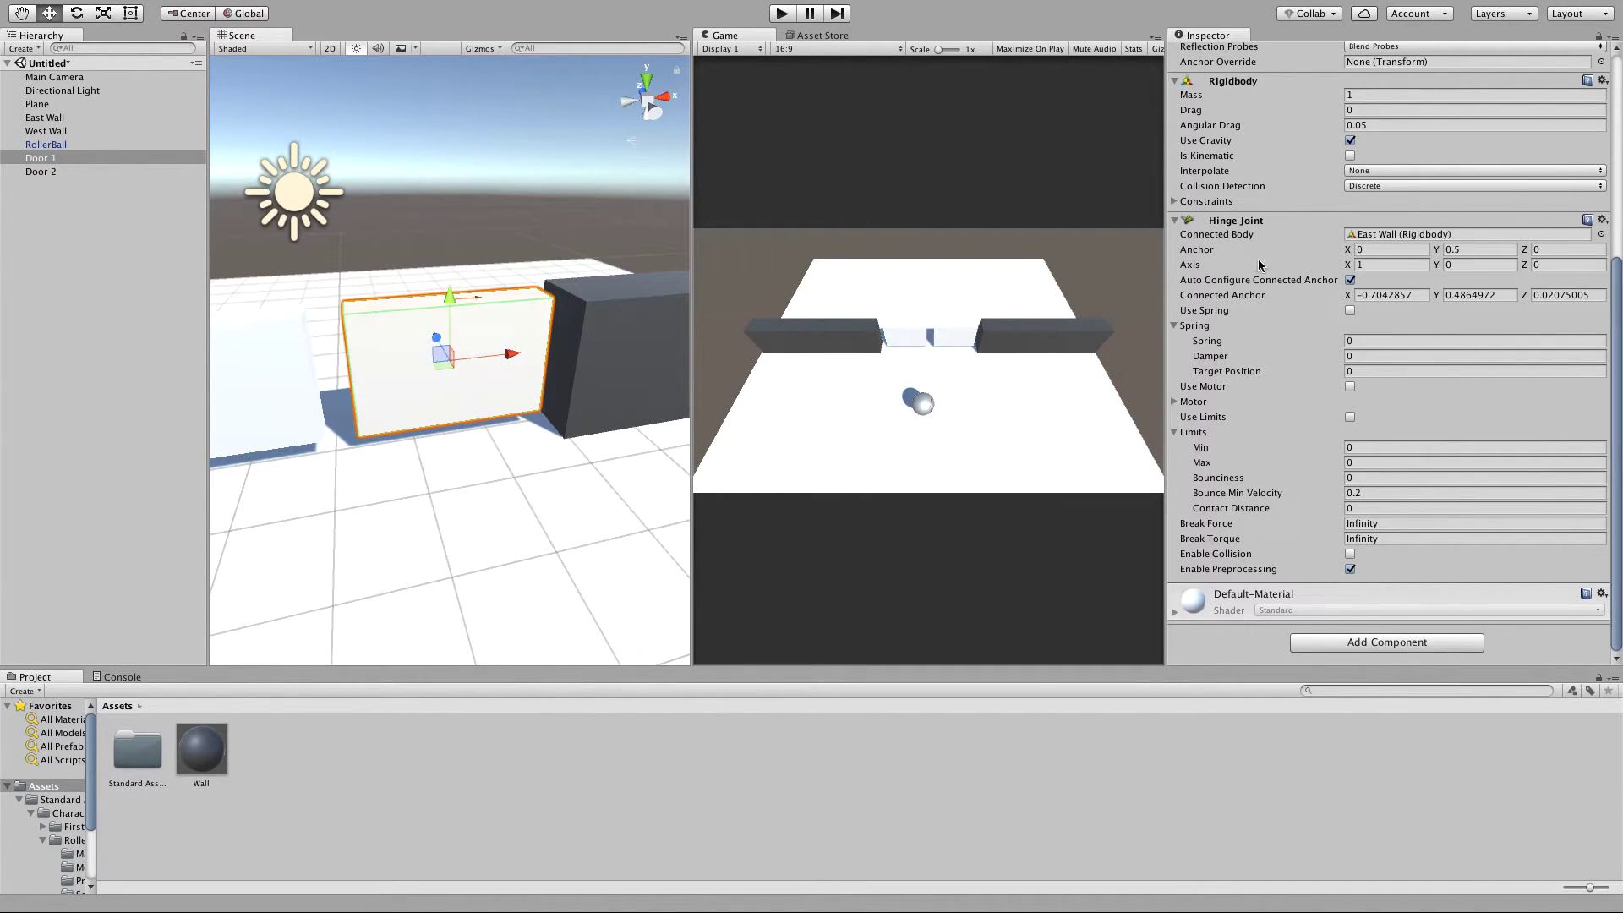
{"action": "left_click", "coordinate": [1455, 265]}
{"action": "type", "text": "1"}
{"action": "left_click", "coordinate": [1390, 265]}
{"action": "left_click", "coordinate": [1347, 252]}
{"action": "left_click_drag", "start_coordinate": [1353, 252], "coordinate": [1371, 253]}
Step: Enable Use Spring on Door 1's Hinge Joint with a Spring of 5, and play-test by rolling the ball through the door
{"action": "left_click", "coordinate": [1350, 311]}
{"action": "left_click", "coordinate": [1358, 341]}
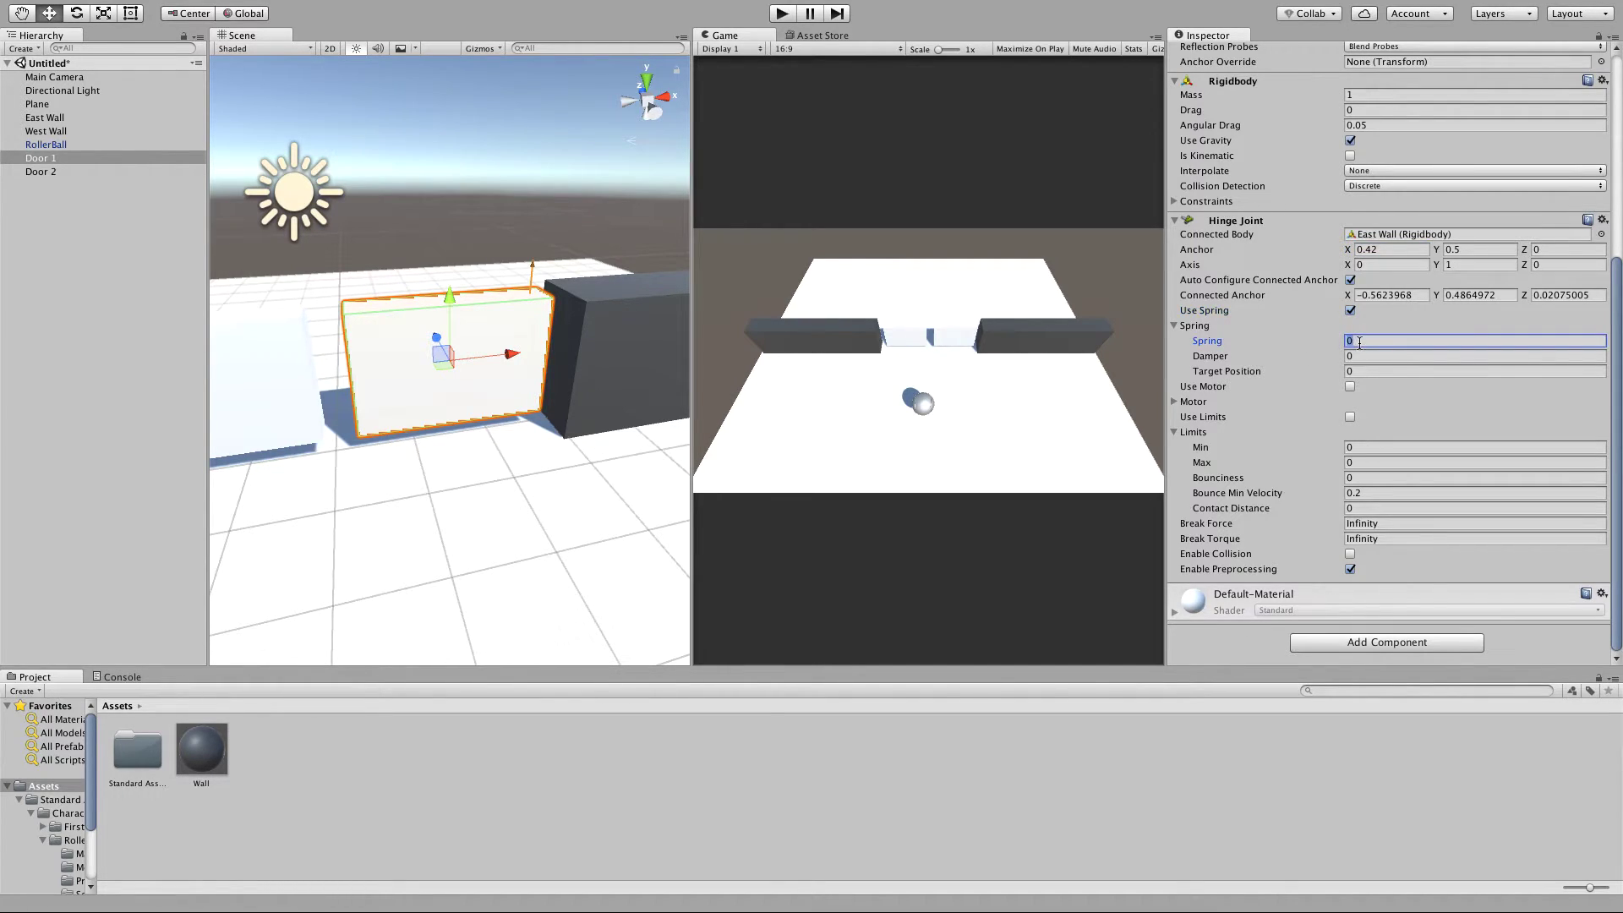
{"action": "type", "text": "5"}
{"action": "left_click", "coordinate": [782, 13]}
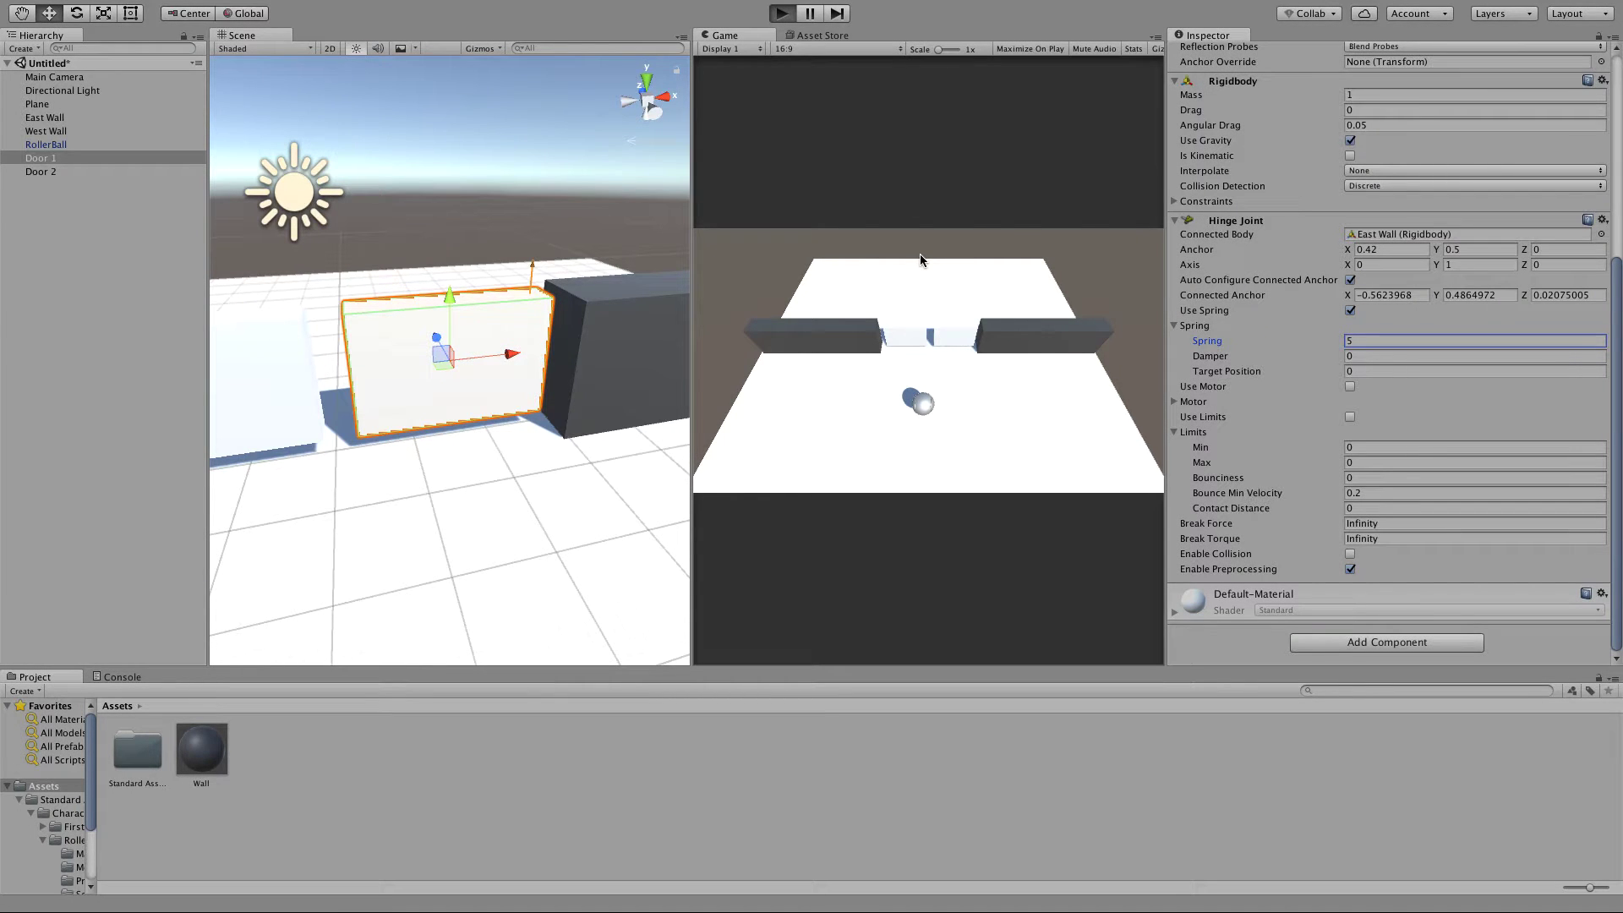
{"action": "key", "text": "Up"}
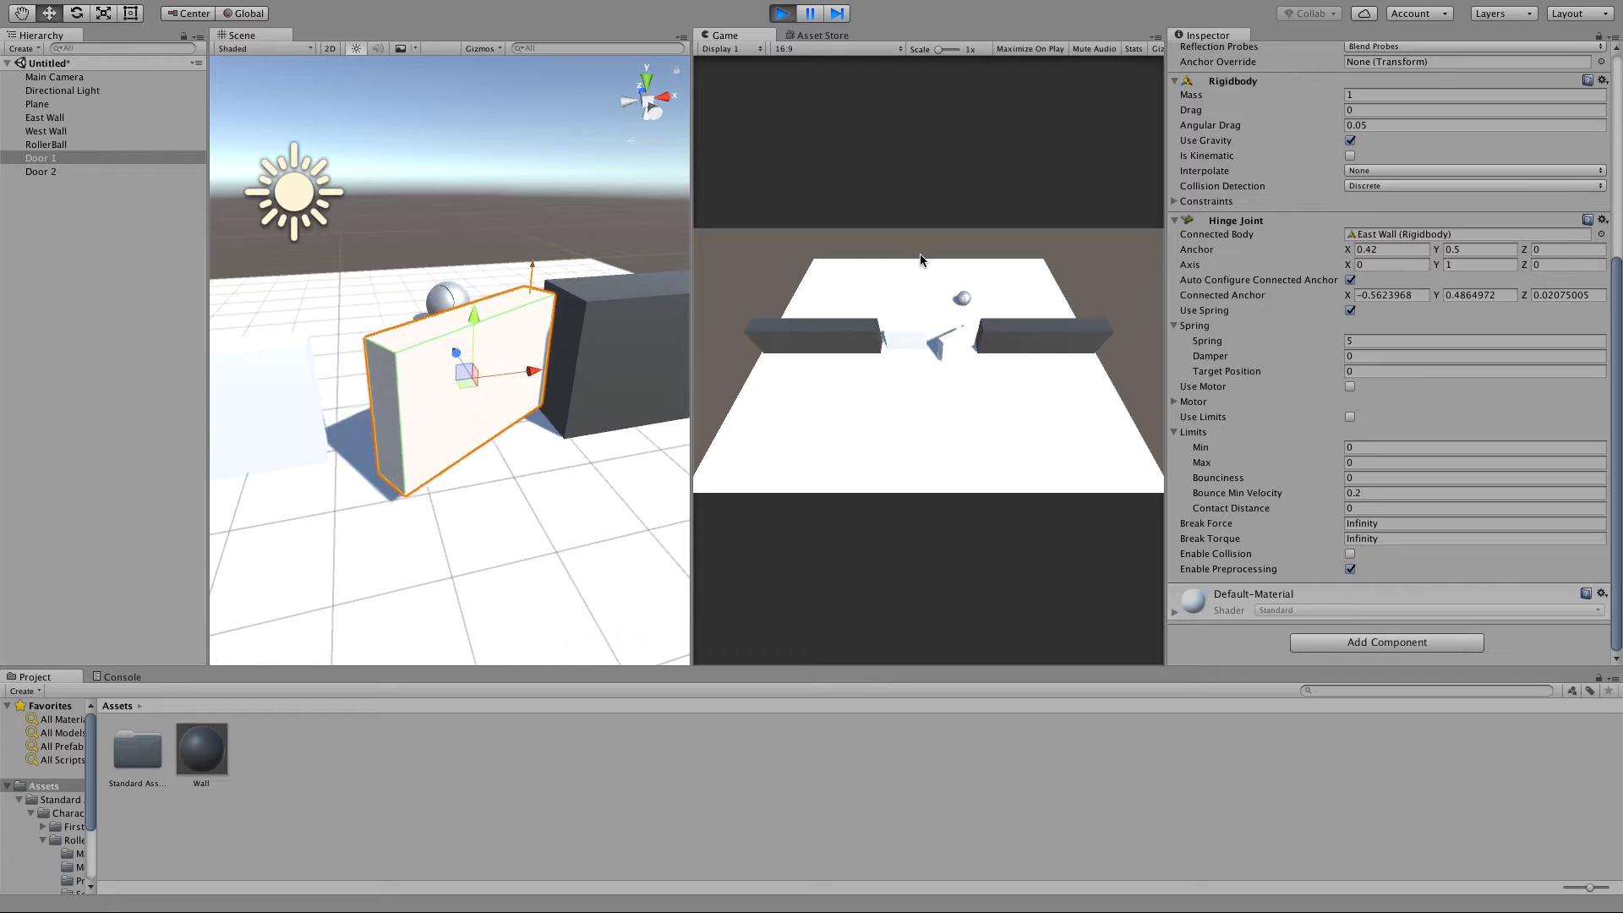
{"action": "left_click", "coordinate": [783, 15]}
Step: Add a Hinge Joint component to Door 2 and set its Connected Body to West Wall
{"action": "left_click", "coordinate": [54, 172]}
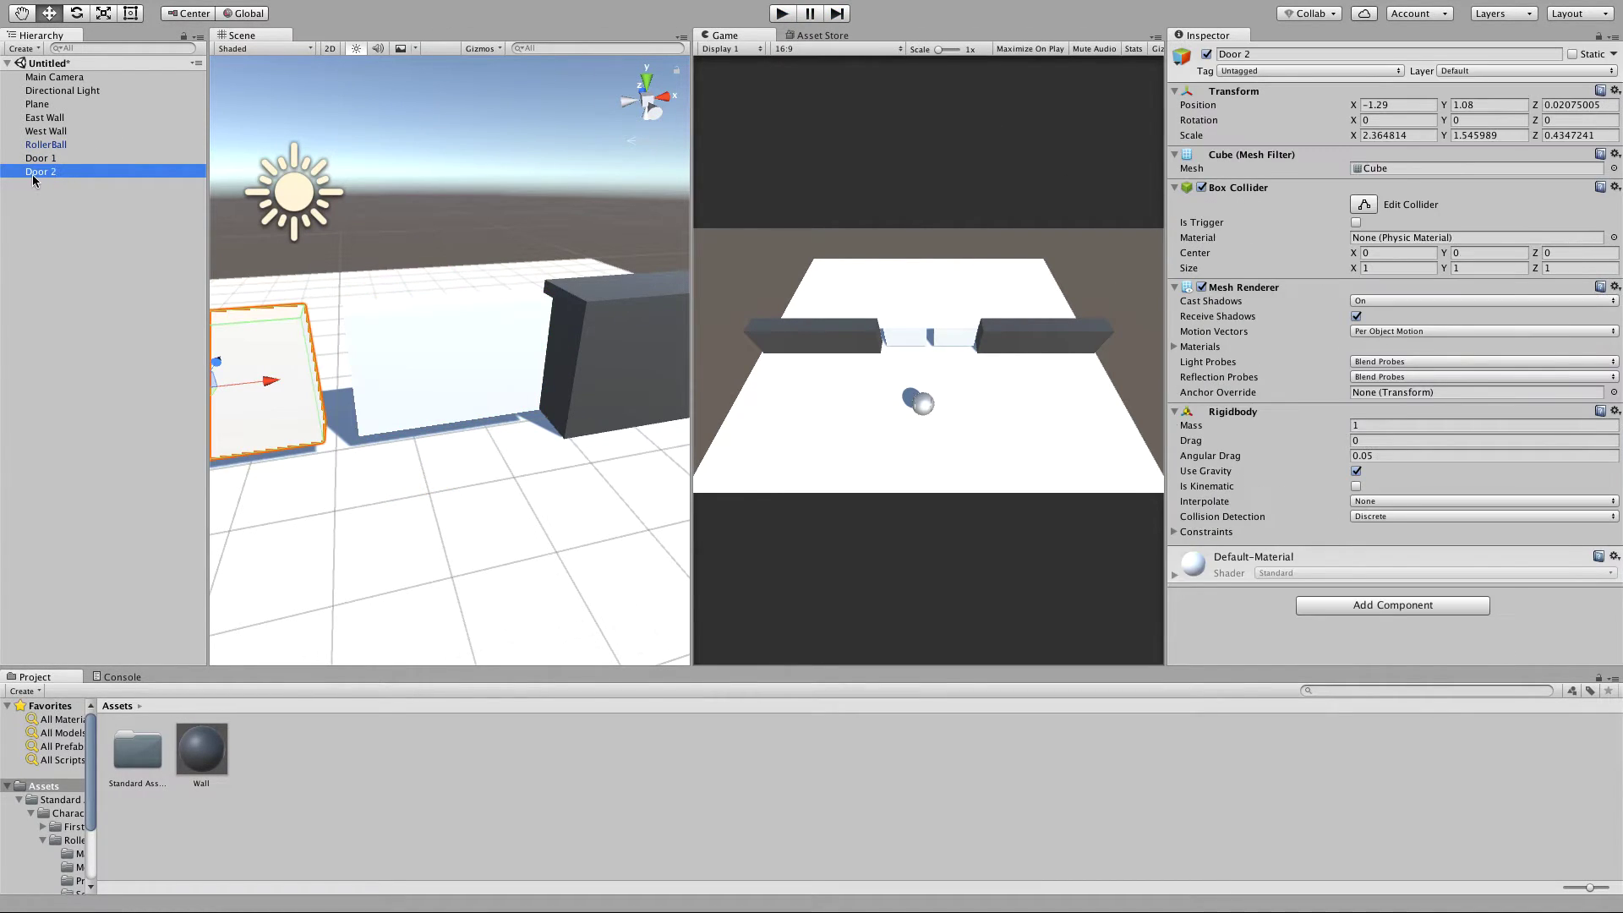
{"action": "left_click", "coordinate": [1374, 606]}
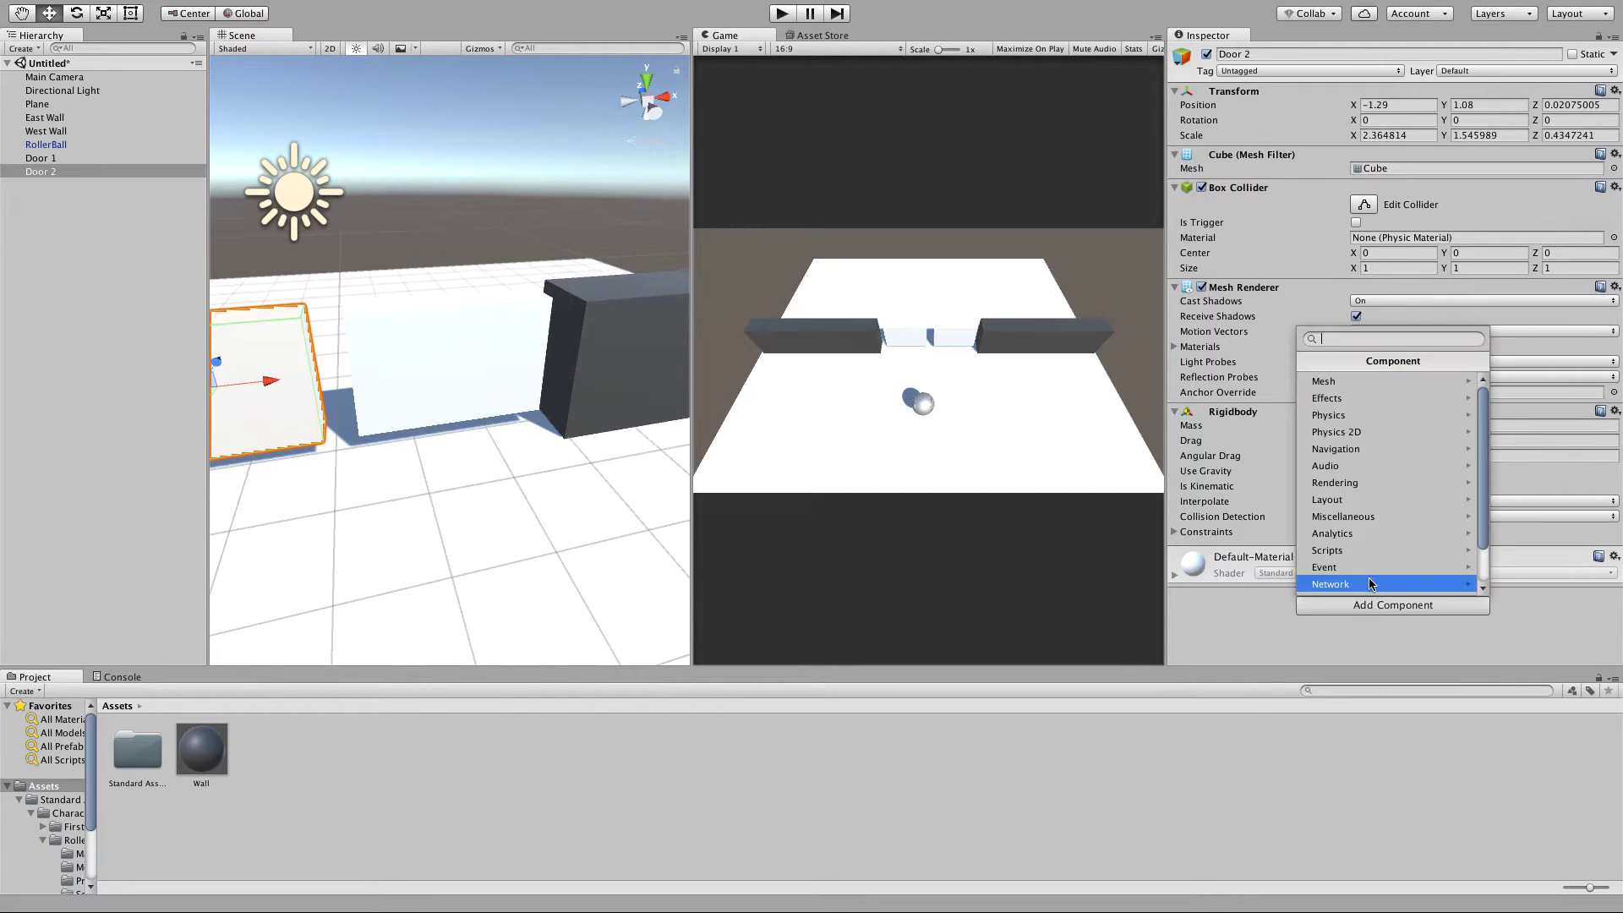
{"action": "left_click", "coordinate": [1338, 417]}
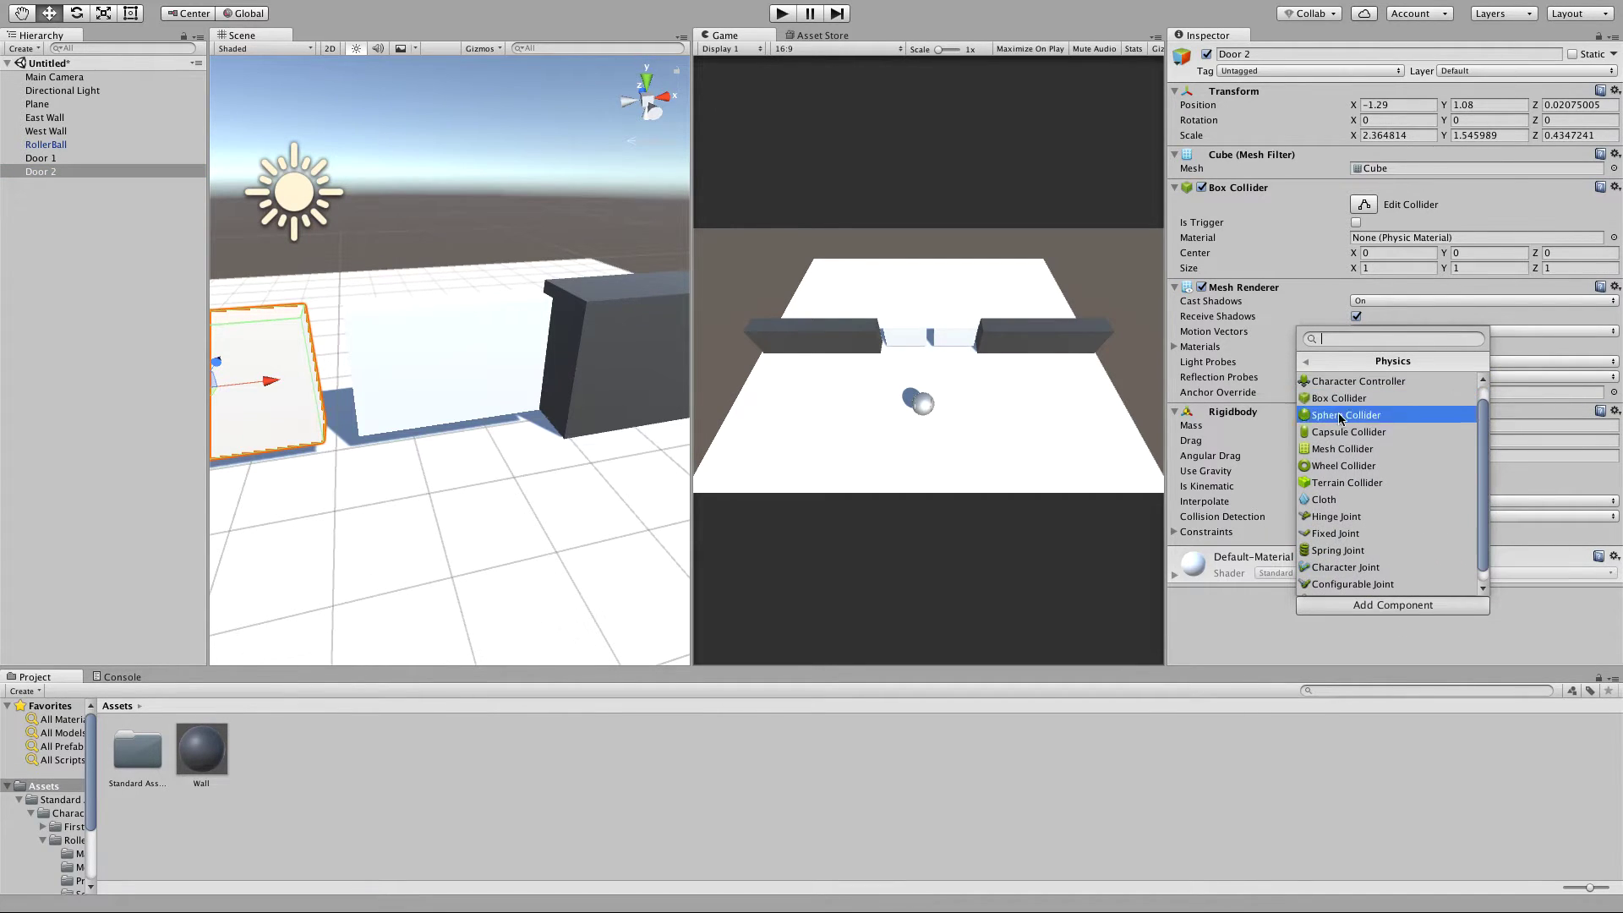
{"action": "left_click", "coordinate": [1337, 517]}
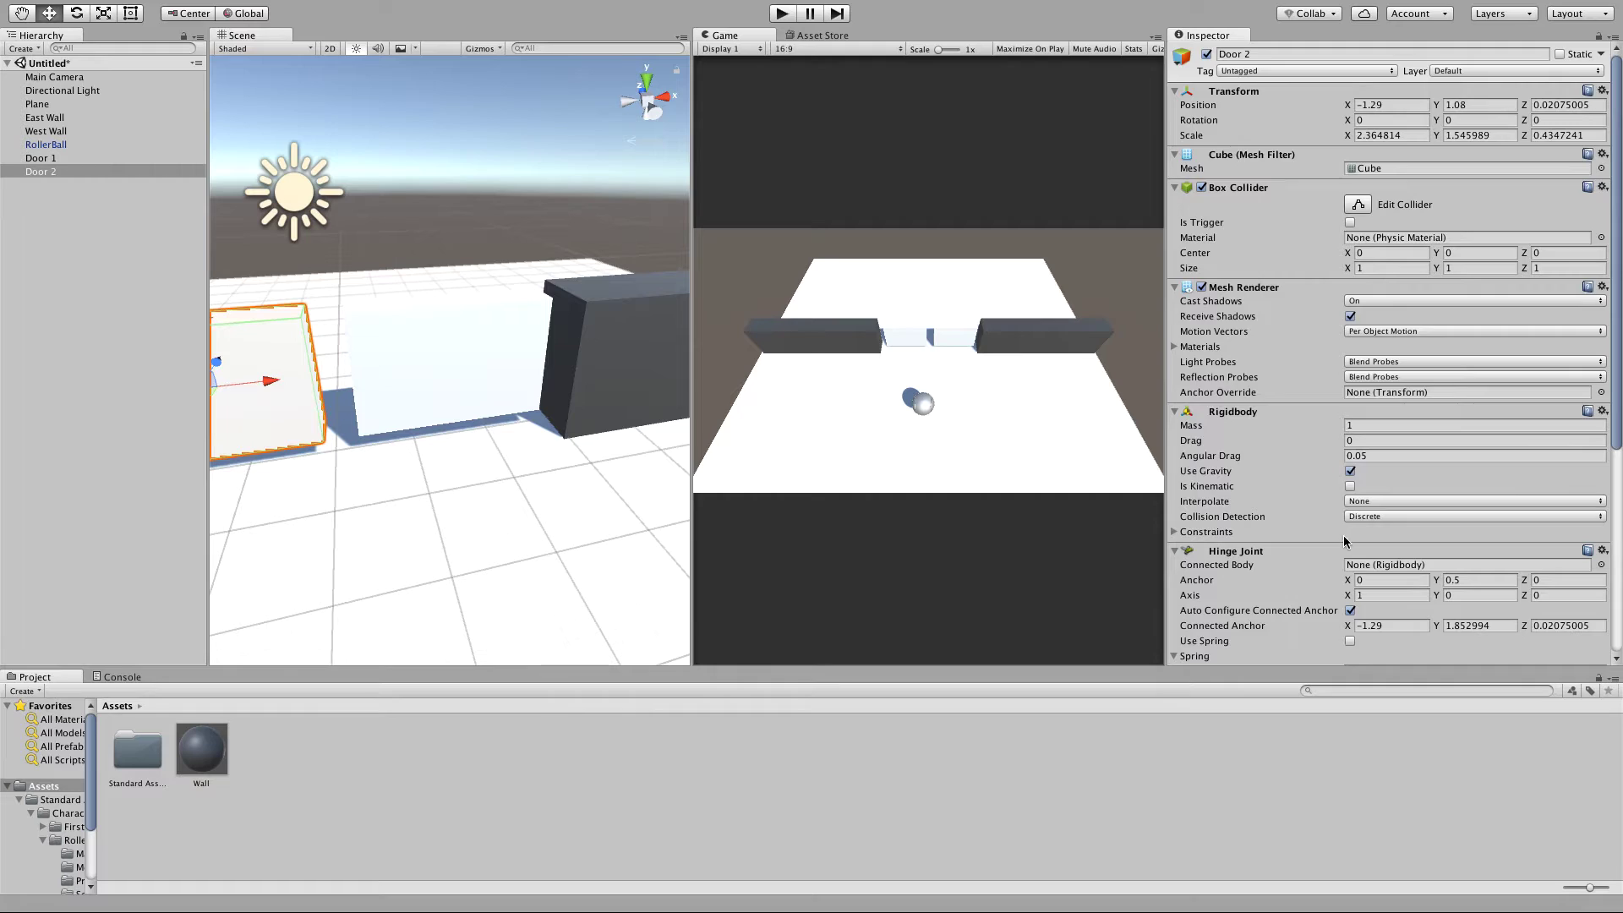
{"action": "scroll", "coordinate": [1344, 533], "scroll_direction": "down", "scroll_amount": 5}
{"action": "left_click", "coordinate": [1600, 234]}
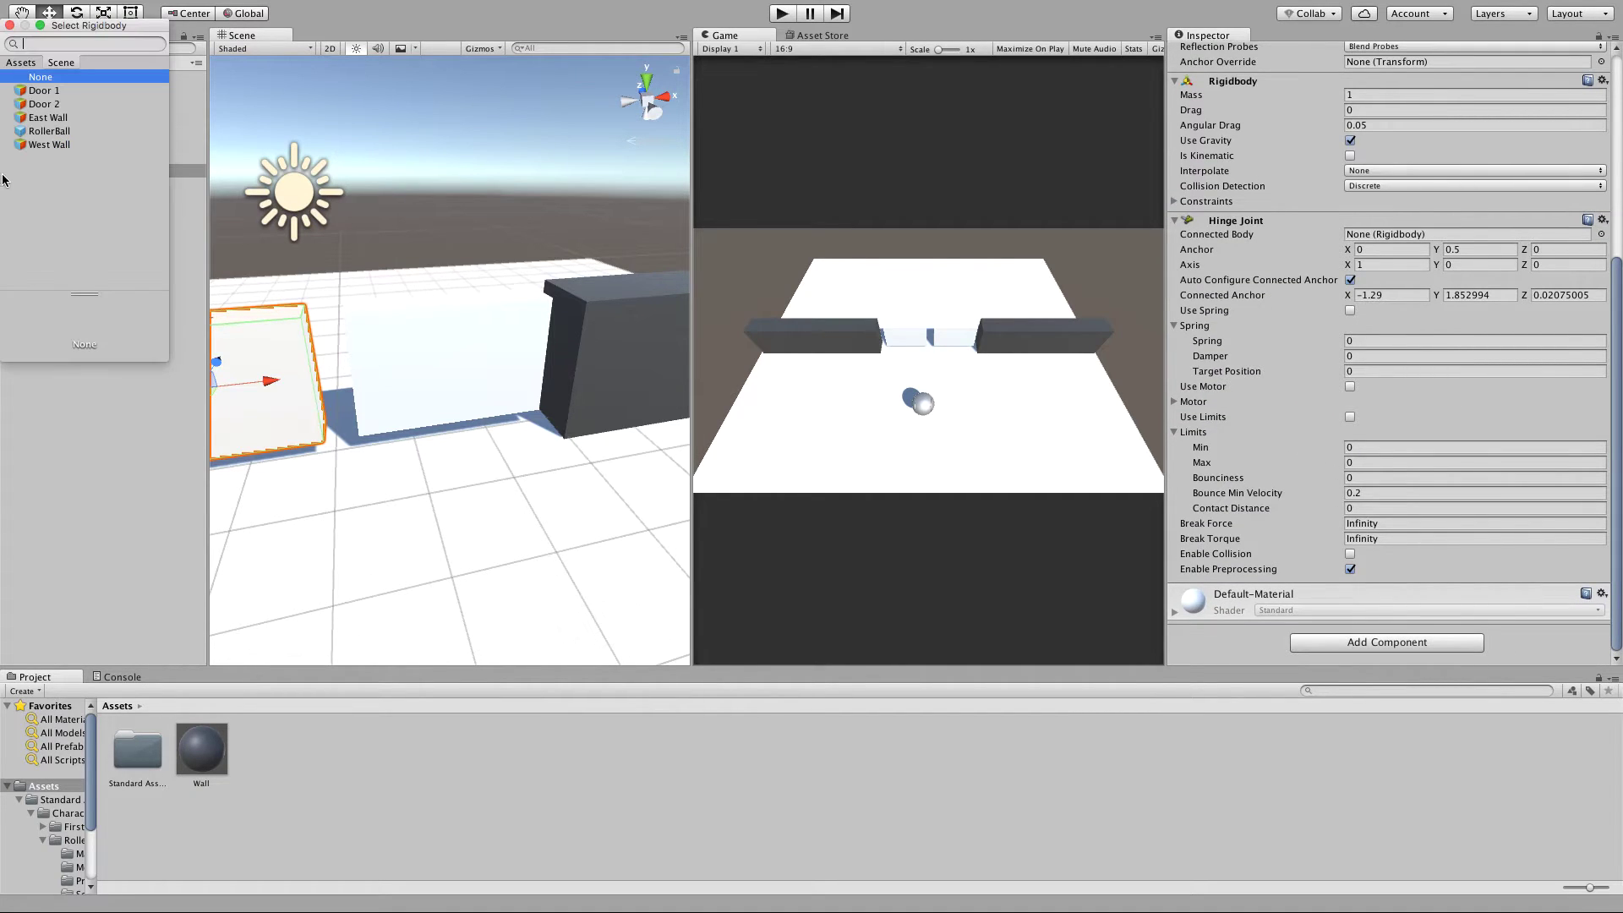
{"action": "left_click", "coordinate": [51, 144]}
{"action": "left_click", "coordinate": [10, 26]}
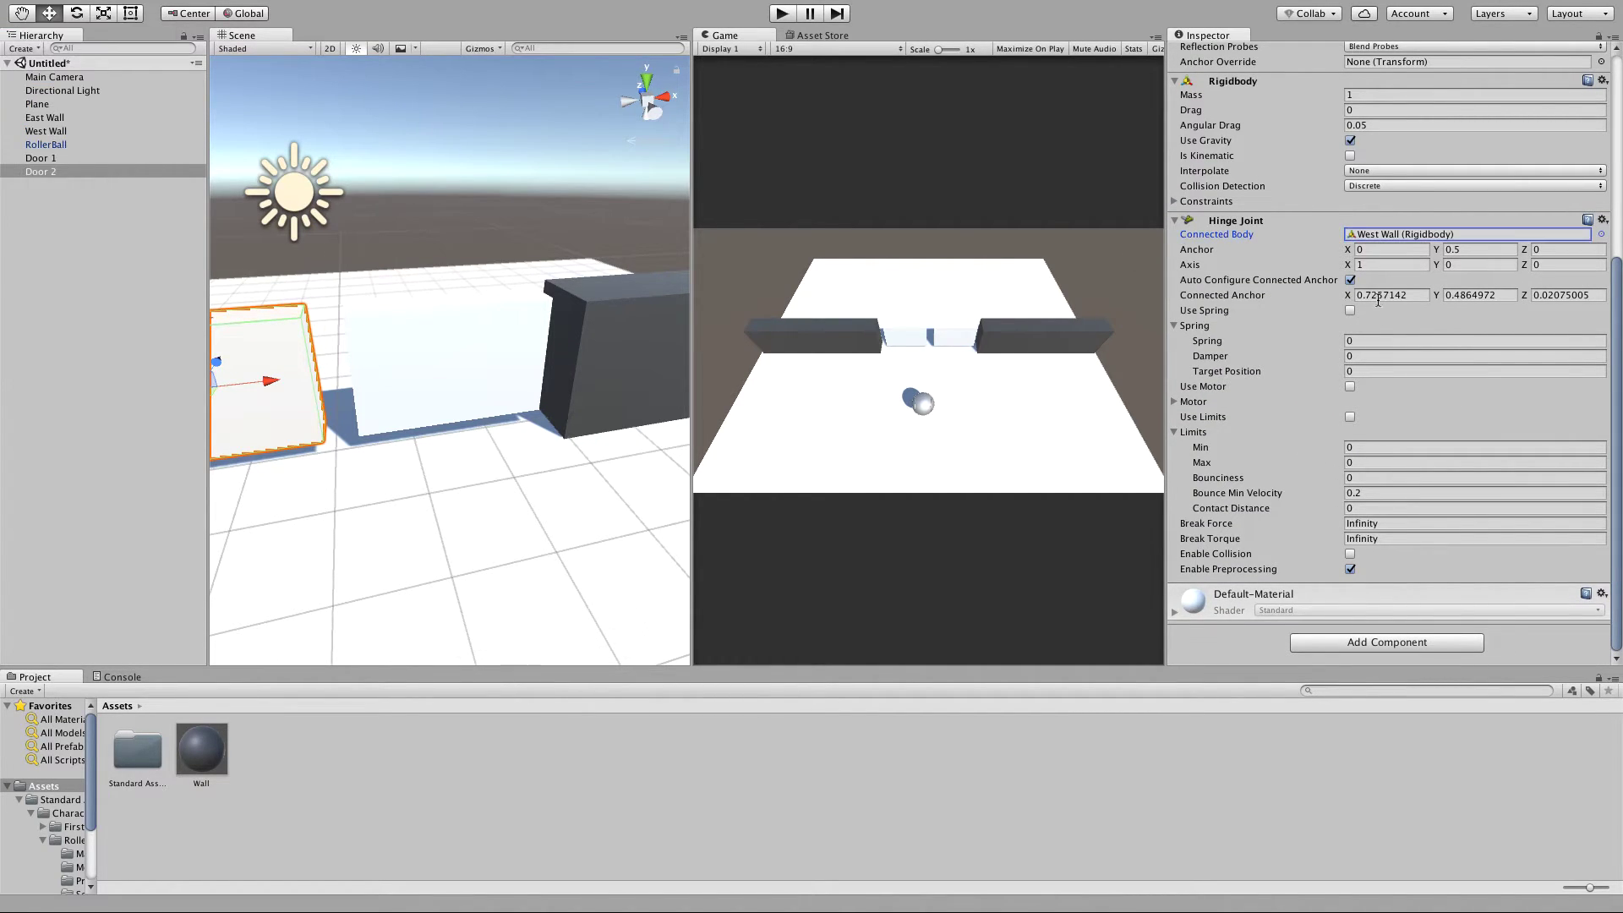
Step: Set the Axis of Door 2's Hinge Joint to X 0, Y 1 and its Anchor X to -0.42
{"action": "left_click", "coordinate": [1454, 250]}
{"action": "left_click", "coordinate": [1405, 251]}
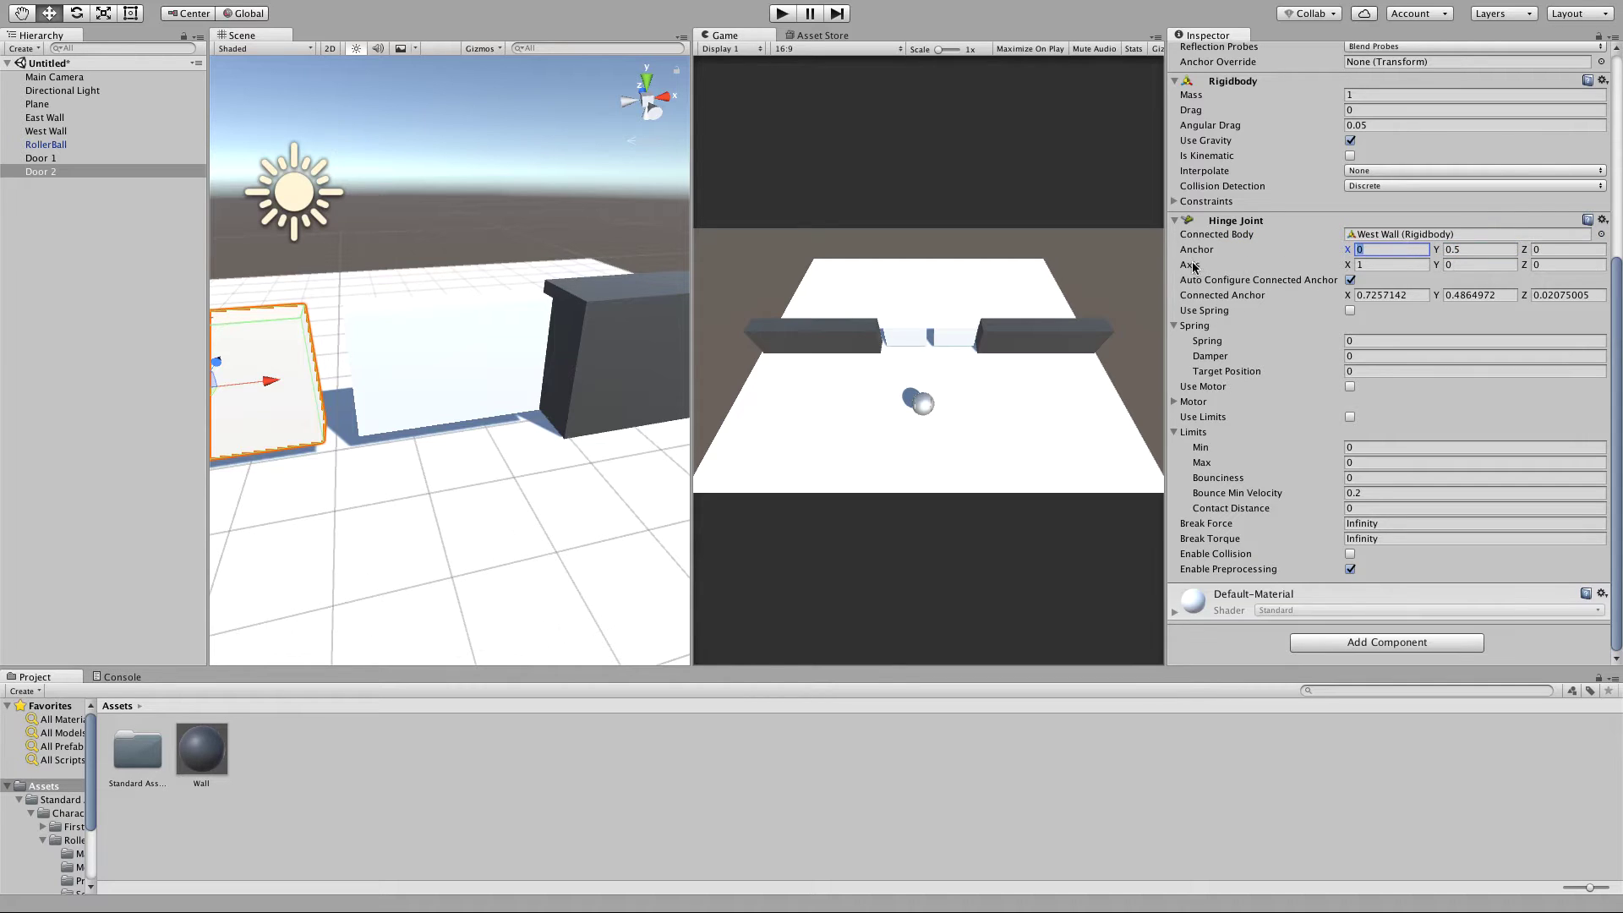
{"action": "left_click_drag", "start_coordinate": [1350, 253], "coordinate": [1340, 254]}
{"action": "middle_click_drag", "start_coordinate": [372, 306], "coordinate": [656, 283]}
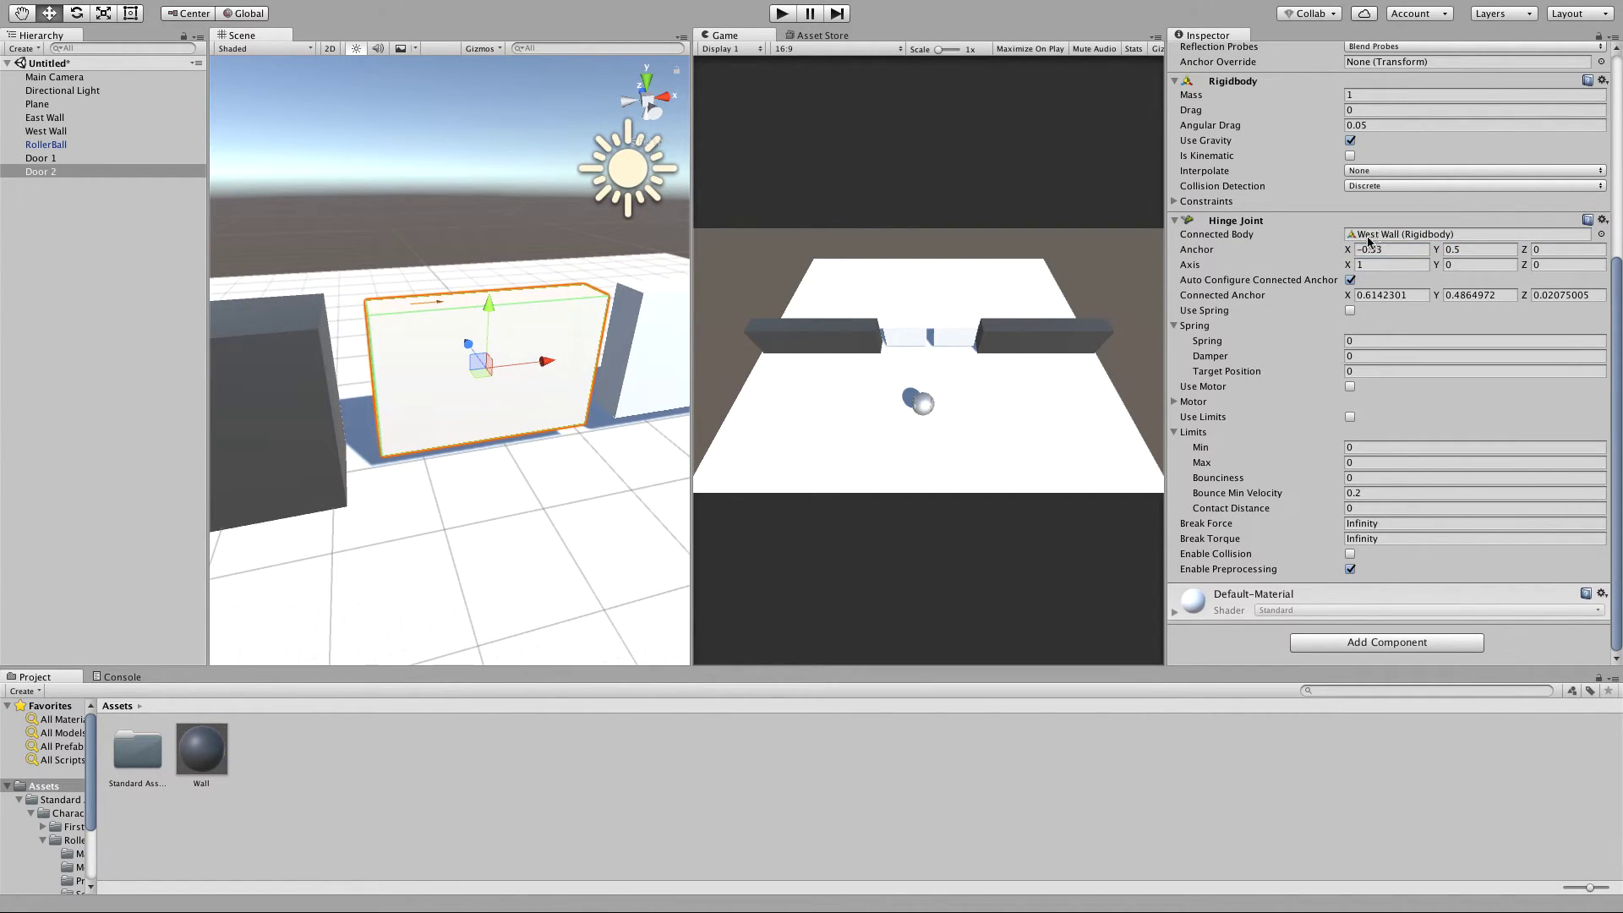
{"action": "left_click", "coordinate": [1458, 265]}
{"action": "type", "text": "1"}
{"action": "left_click", "coordinate": [1391, 266]}
{"action": "type", "text": "0"}
{"action": "left_click_drag", "start_coordinate": [1349, 251], "coordinate": [1344, 255]}
{"action": "left_click", "coordinate": [1378, 252]}
{"action": "left_click", "coordinate": [1395, 251]}
{"action": "key", "text": "BackSpace"}
{"action": "type", "text": "2"}
Step: Enable Use Spring on Door 2's Hinge Joint with a Spring of 5, and play-test by rolling the ball back and forth through both doors
{"action": "left_click", "coordinate": [1351, 310]}
{"action": "left_click", "coordinate": [1357, 341]}
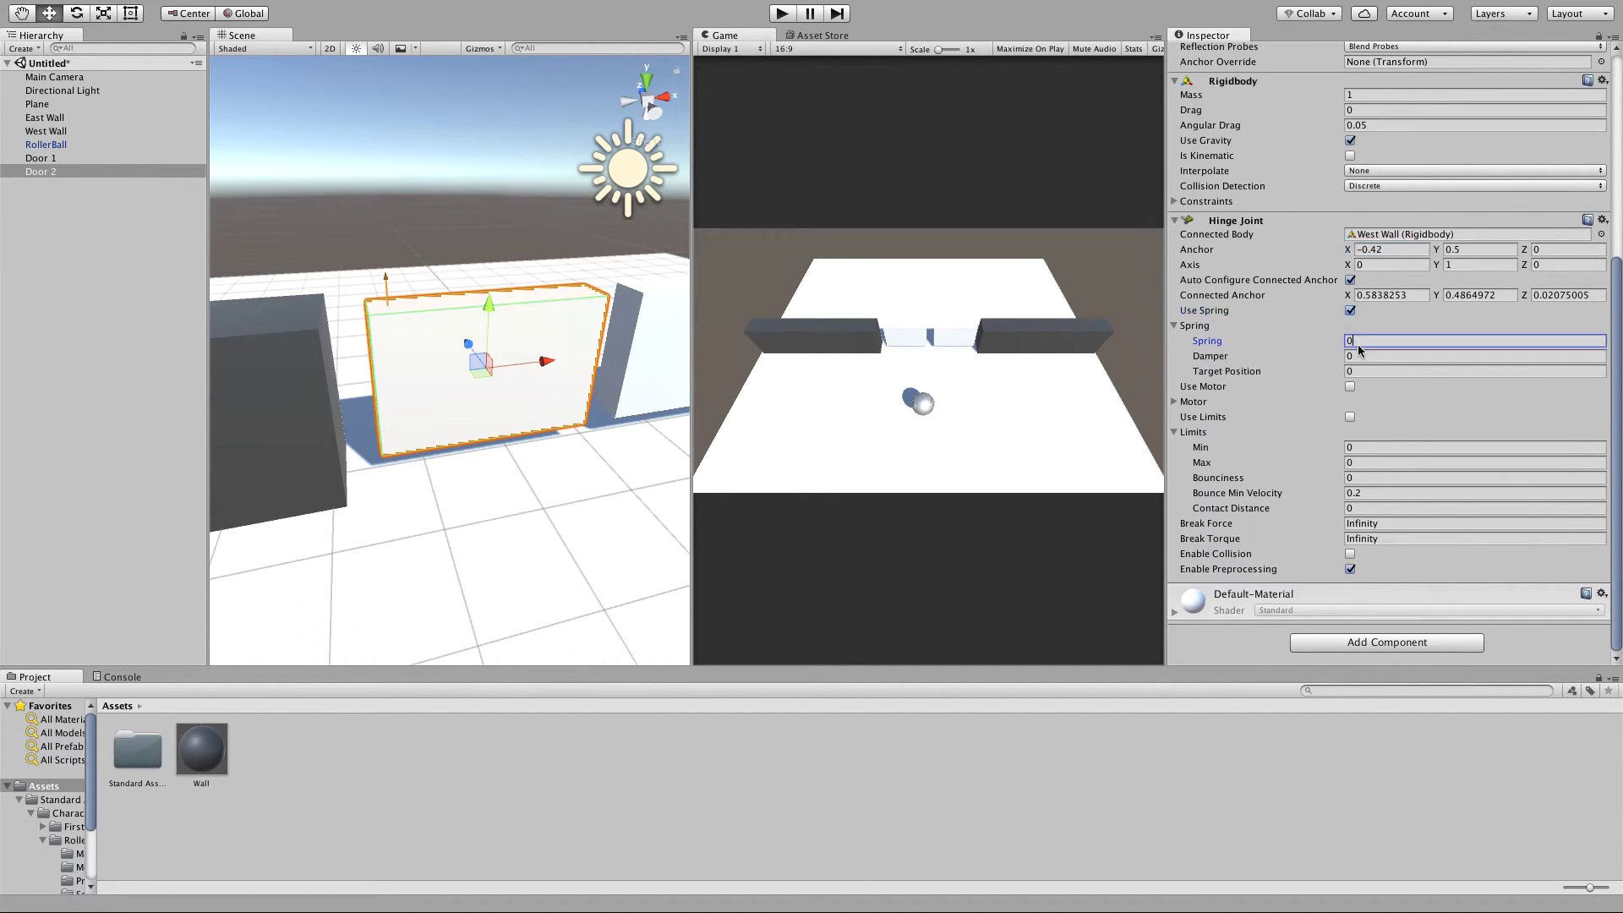
{"action": "left_click", "coordinate": [787, 14]}
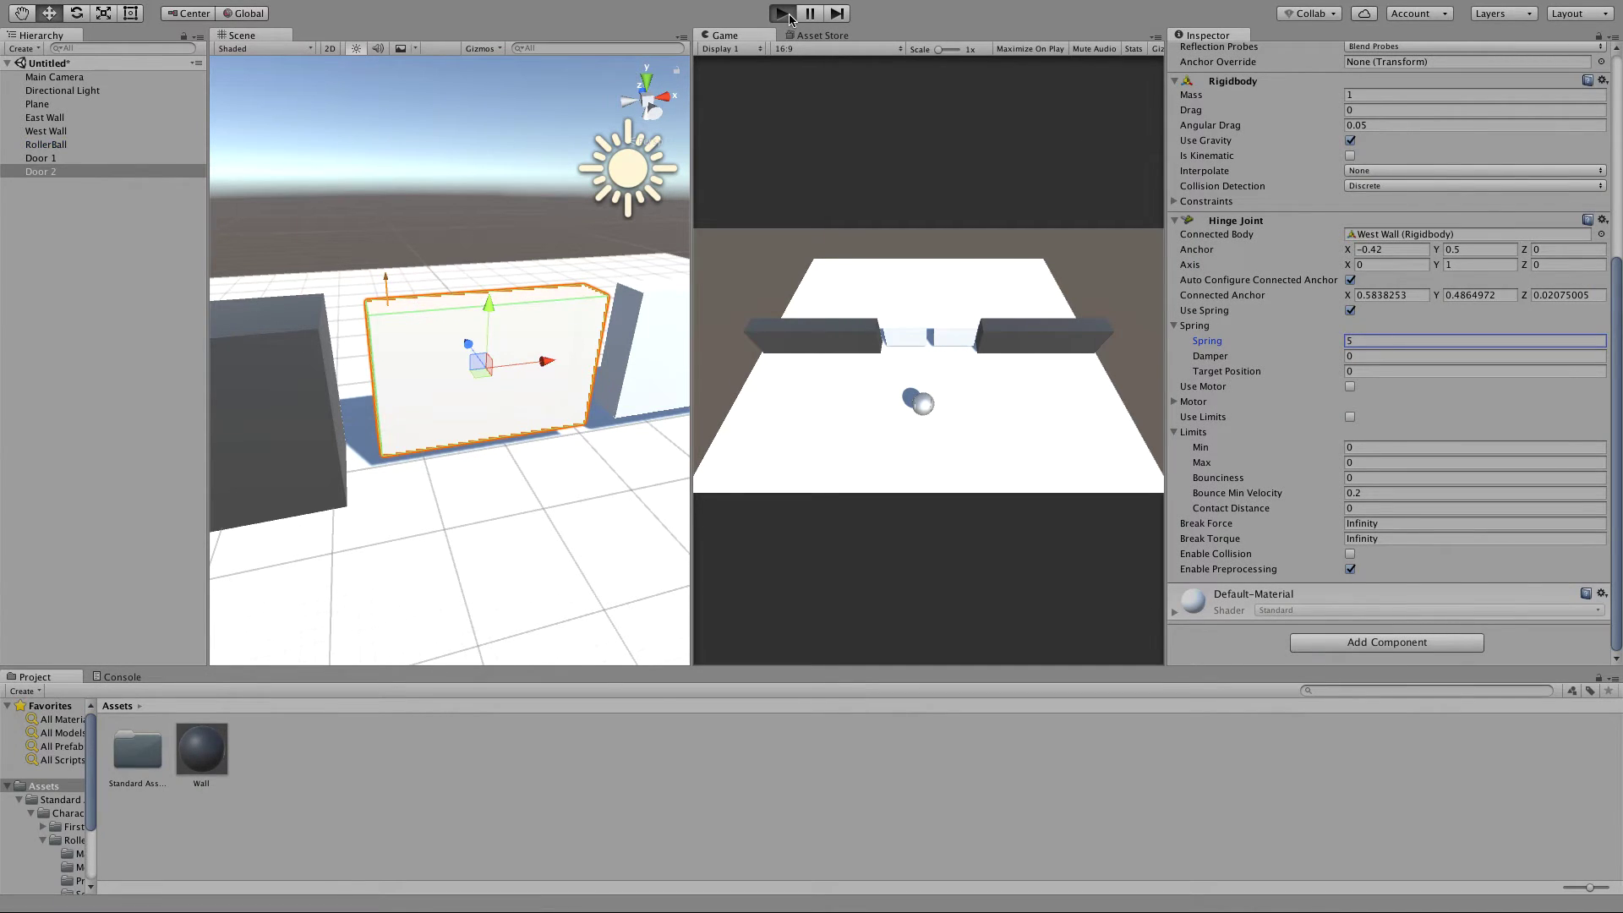
{"action": "key", "text": "Up"}
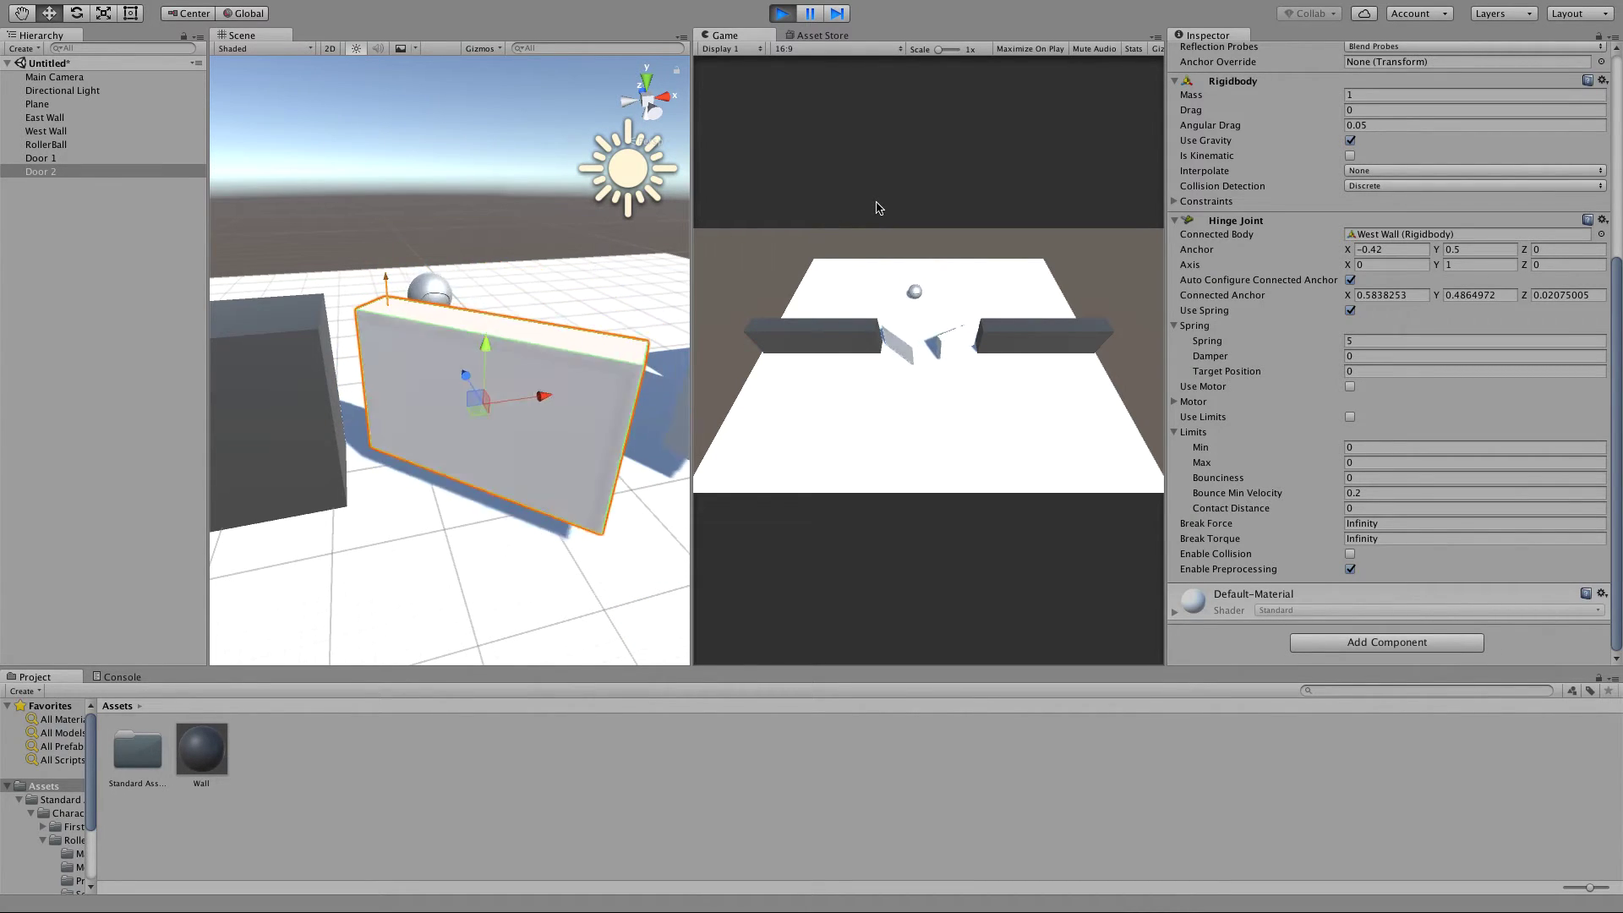
{"action": "key", "text": "Down"}
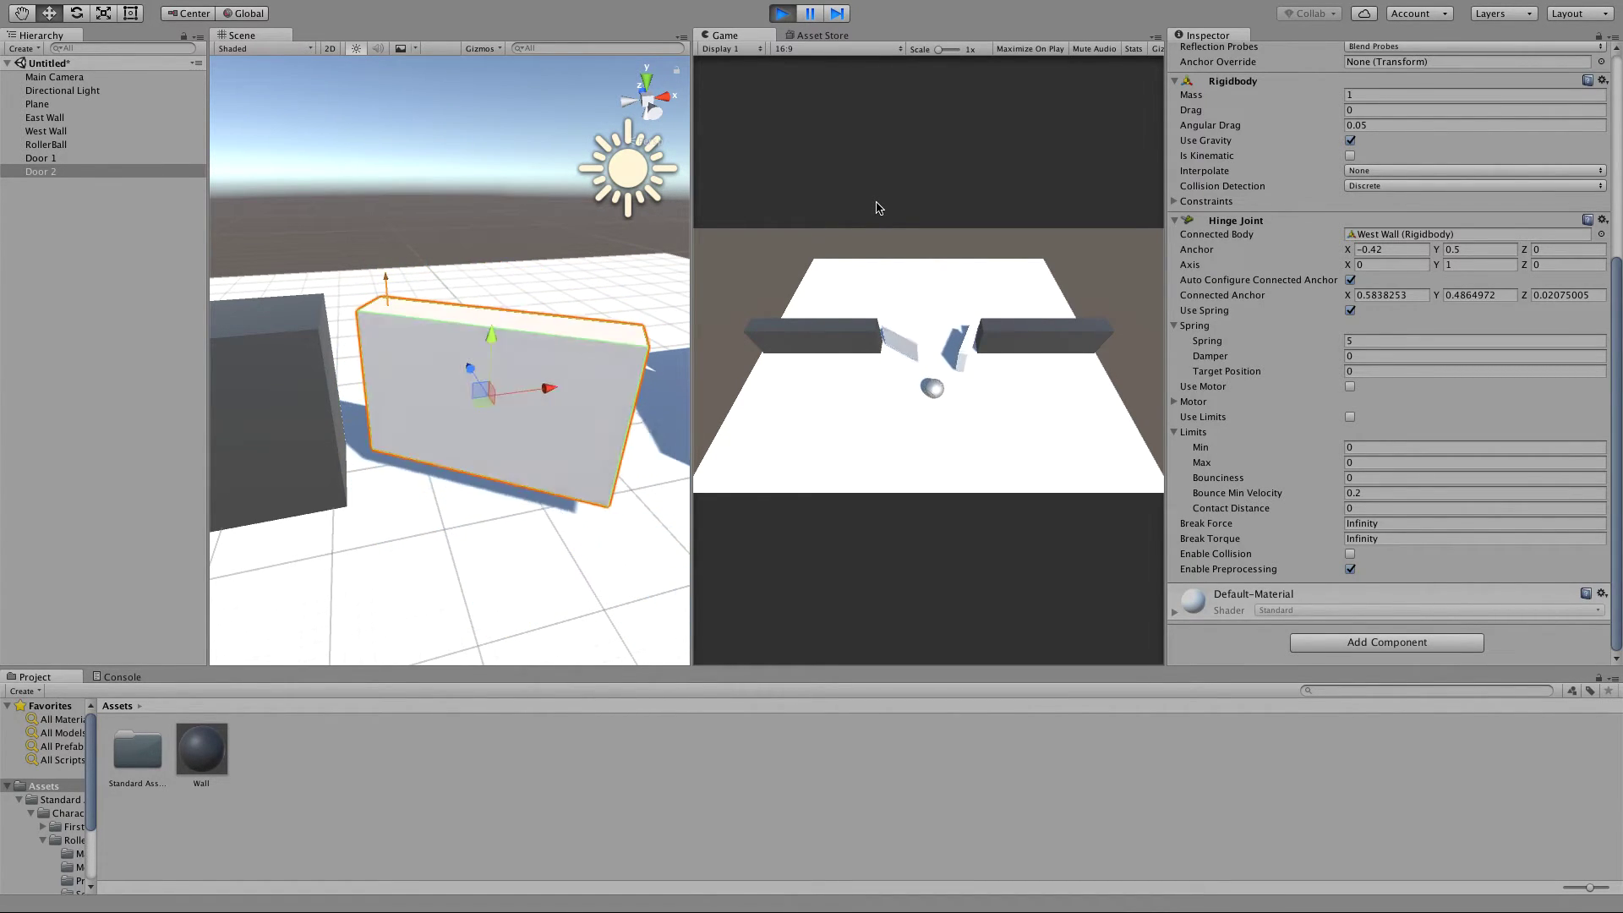
{"action": "key", "text": "Up"}
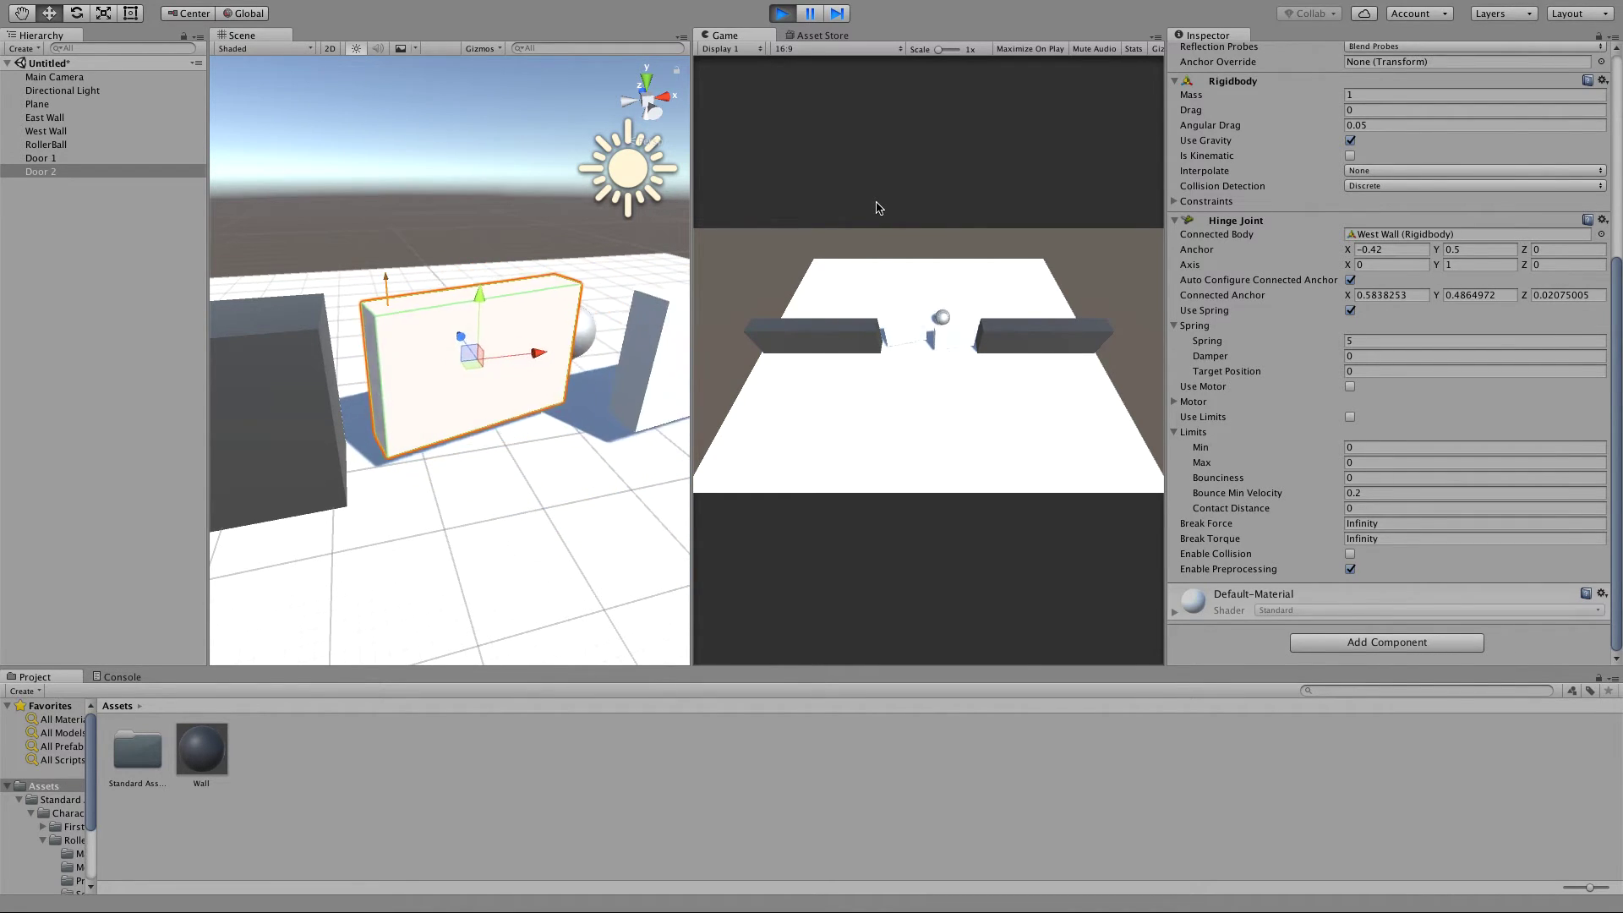
{"action": "left_click", "coordinate": [781, 15]}
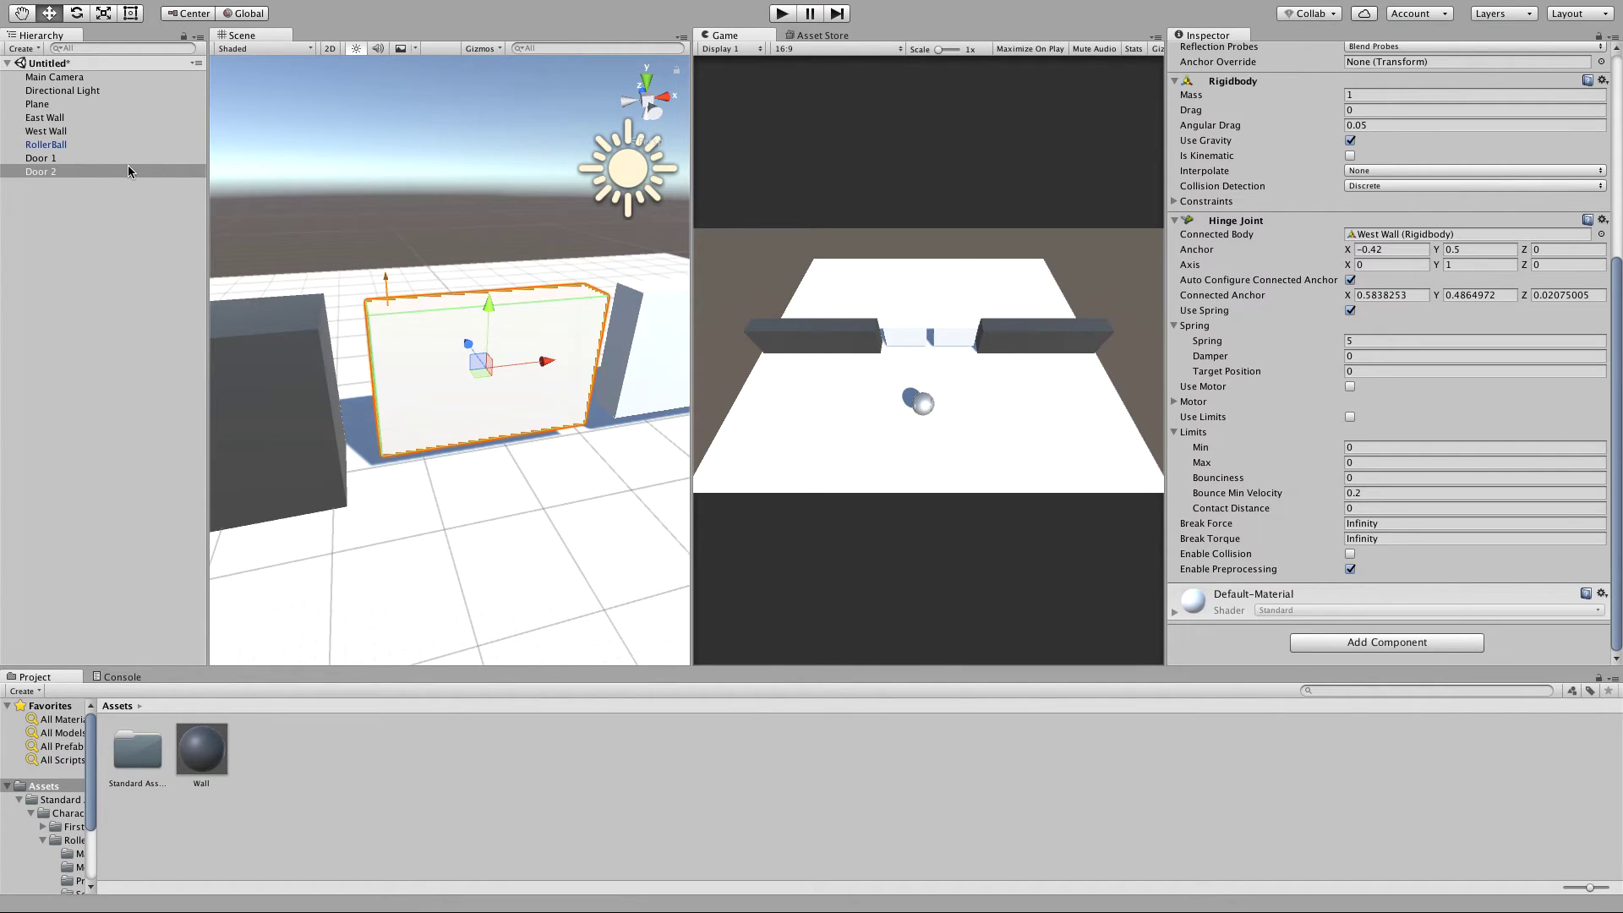
Step: Enable Use Limits on Door 1's Hinge Joint with a Max of 90, and open its Bounciness value for editing
{"action": "left_click", "coordinate": [59, 158]}
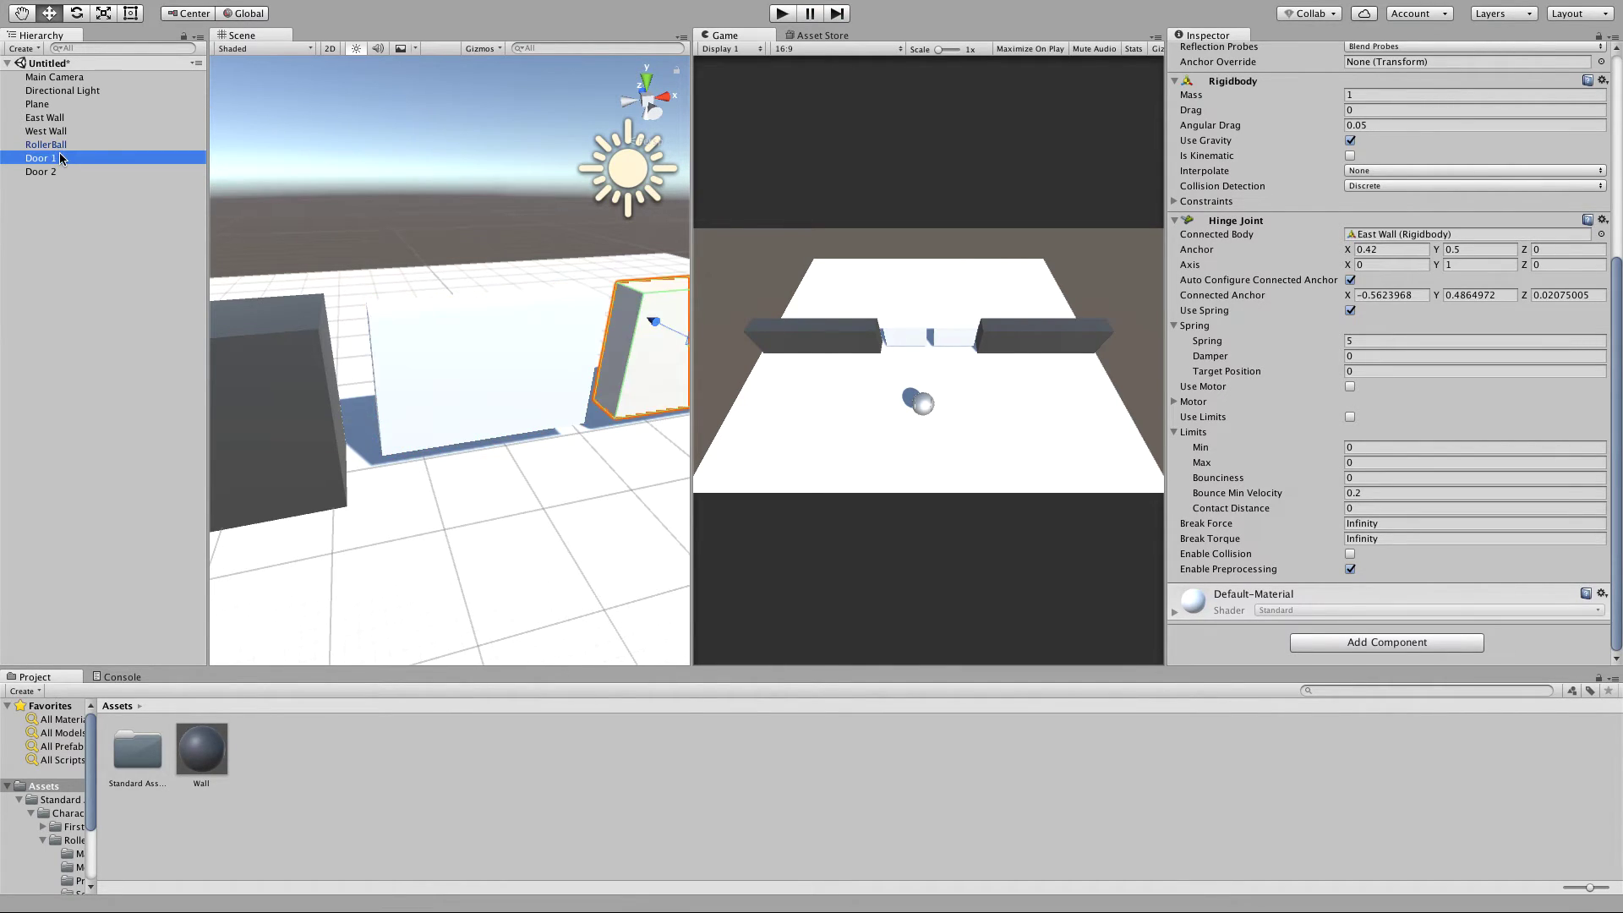
{"action": "left_click", "coordinate": [1350, 416]}
{"action": "left_click", "coordinate": [1362, 448]}
{"action": "left_click", "coordinate": [1357, 462]}
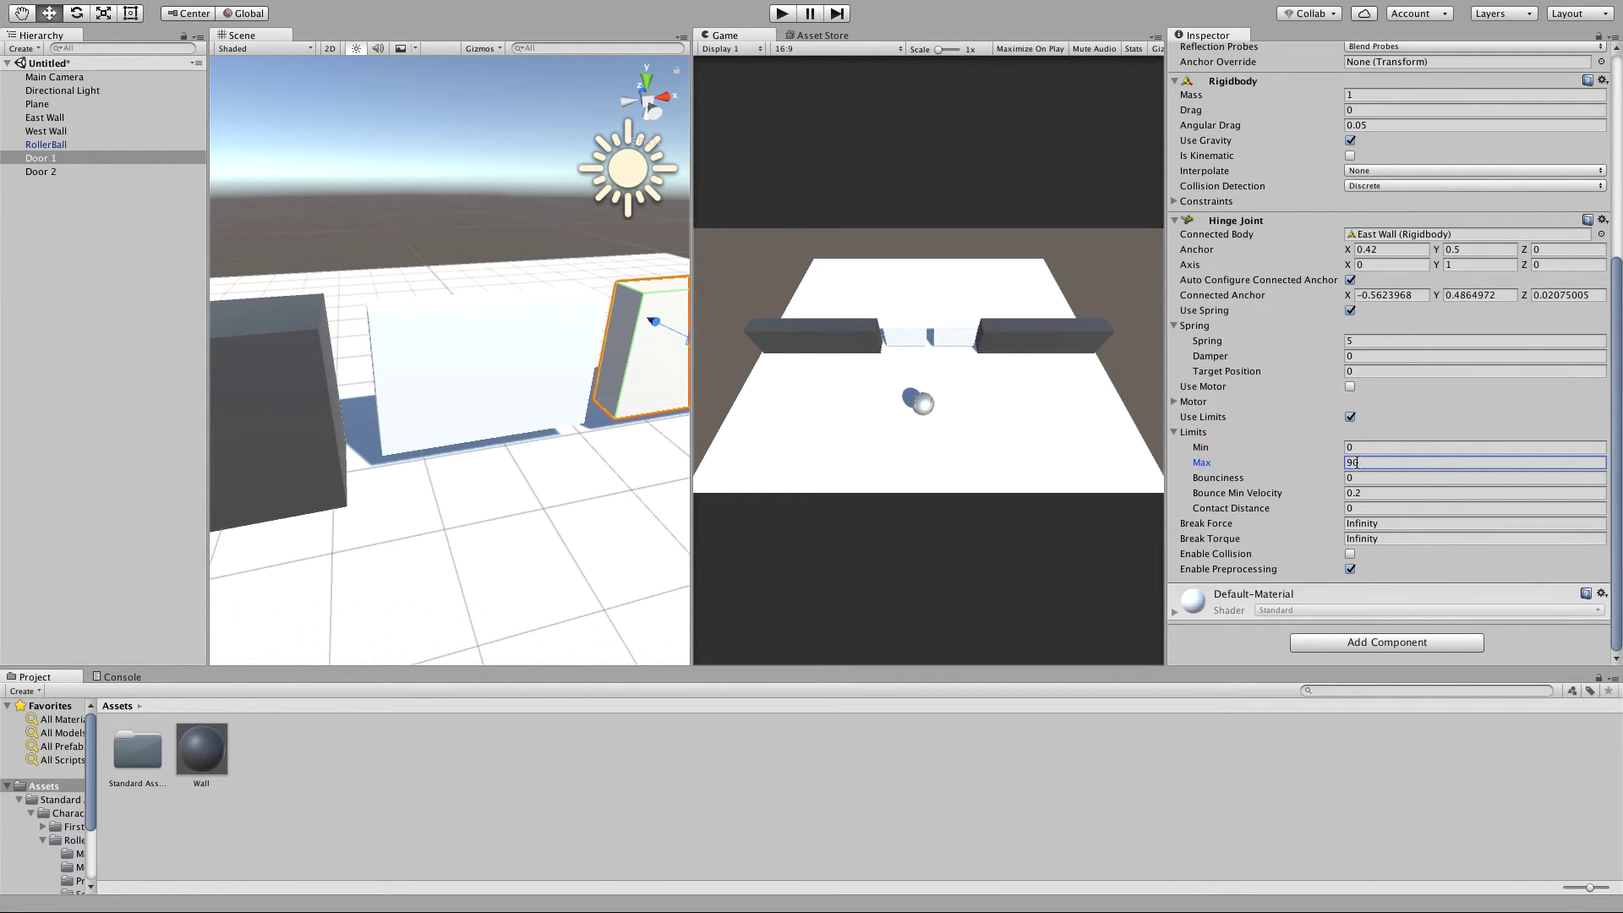
{"action": "left_click", "coordinate": [1359, 478]}
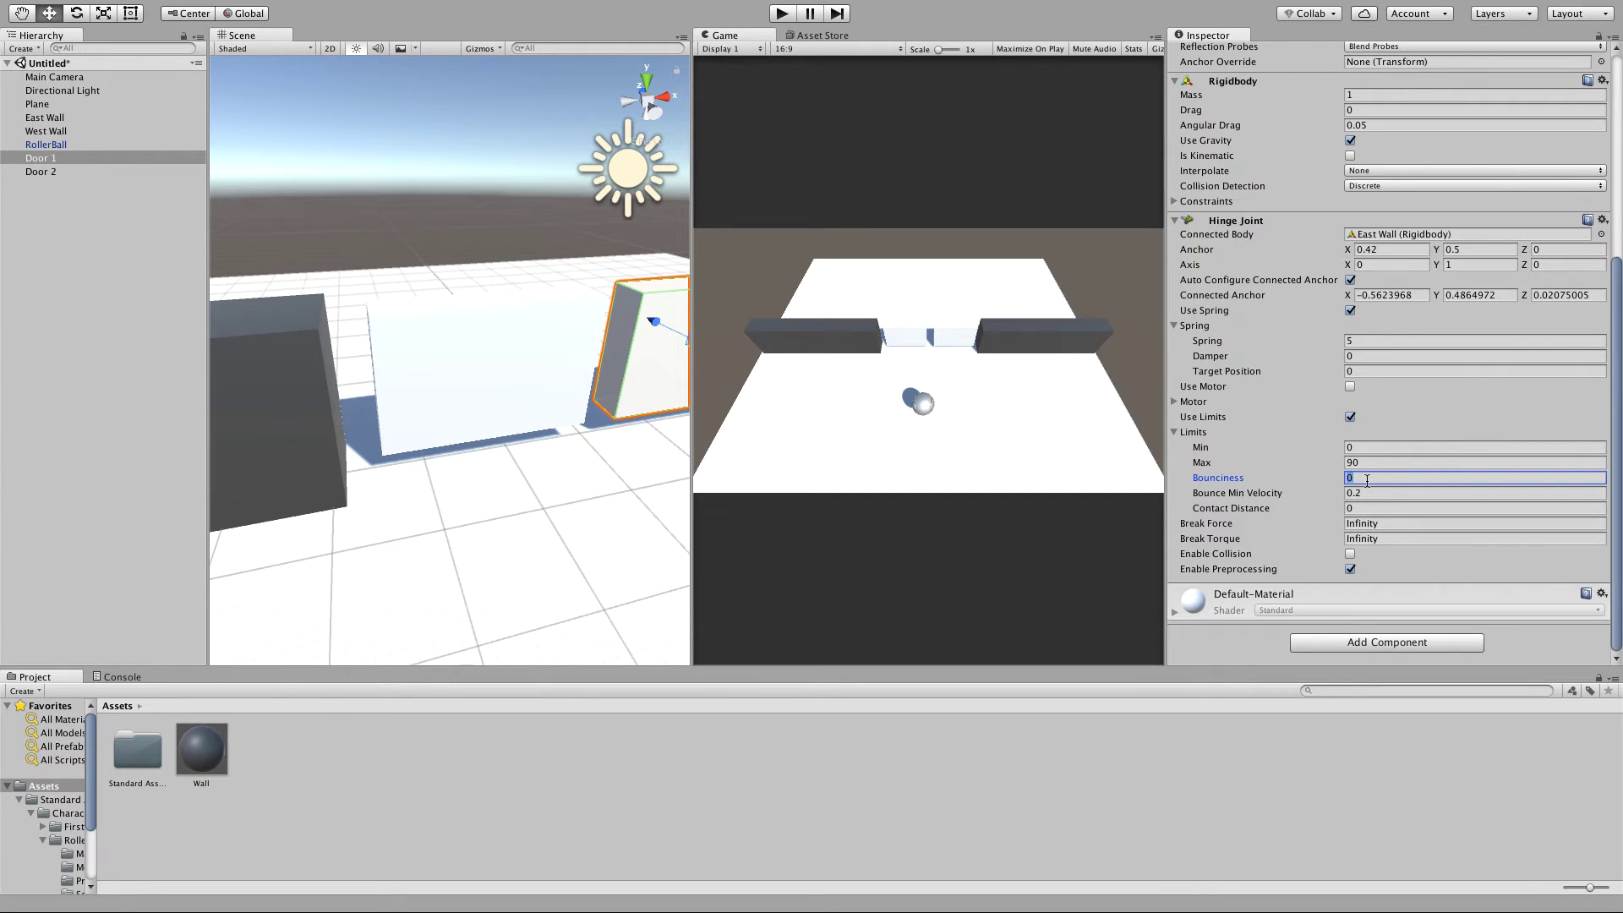
Step: Enable Use Limits on Door 2's Hinge Joint with Min -90, Max 0 and Bounciness 0.2, and start a play-test
{"action": "left_click", "coordinate": [51, 173]}
{"action": "left_click", "coordinate": [1389, 448]}
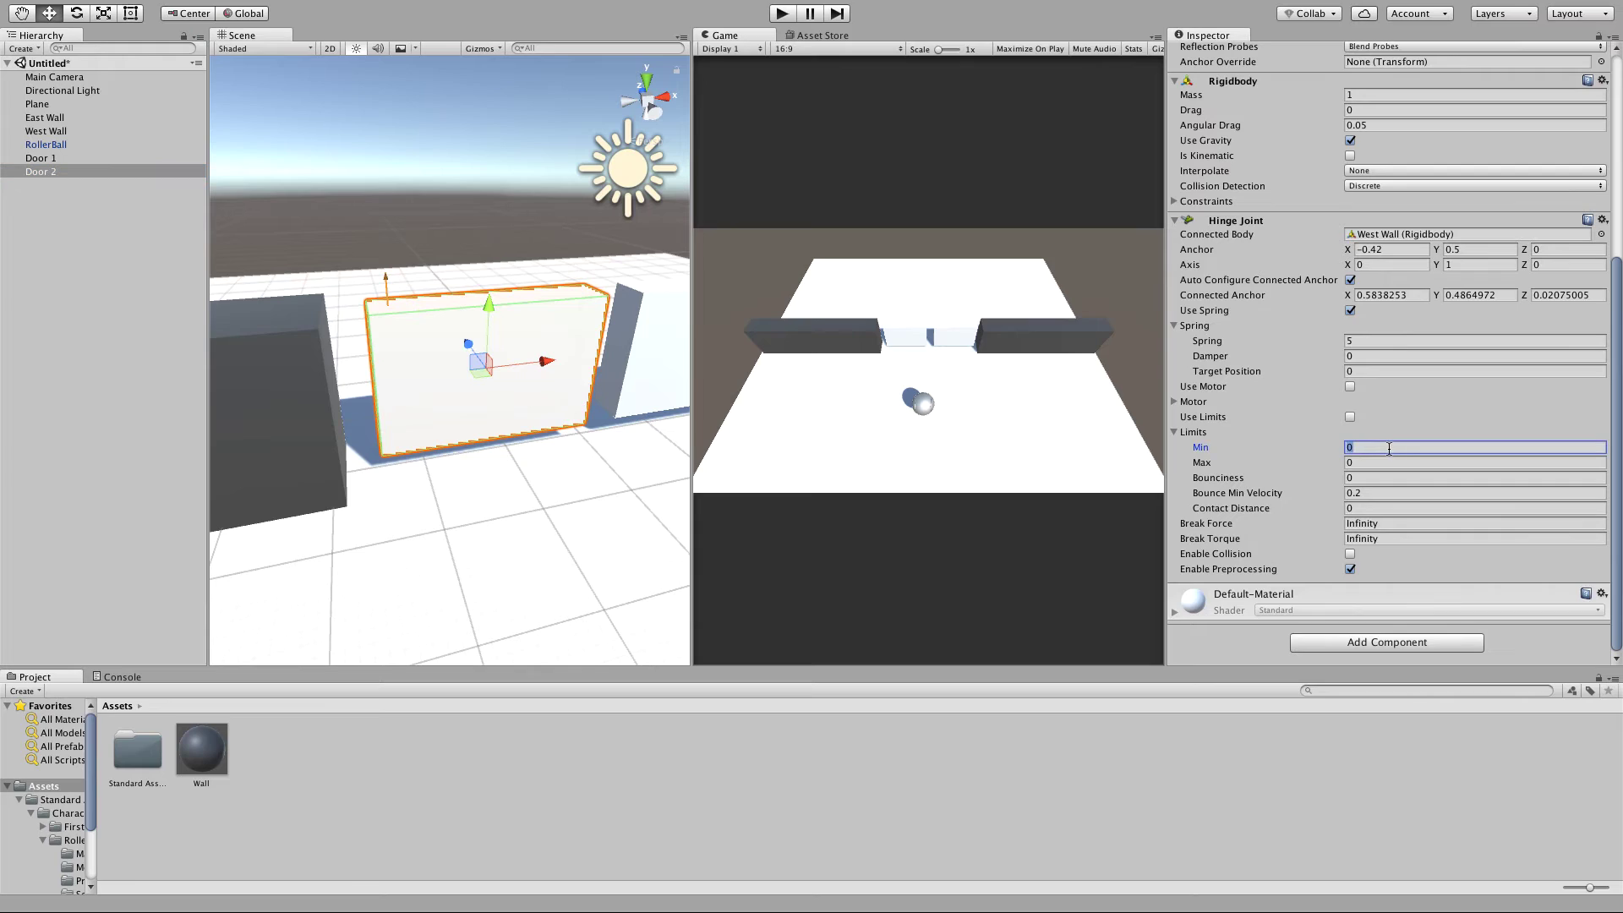
{"action": "left_click", "coordinate": [1350, 416]}
{"action": "left_click", "coordinate": [1360, 452]}
{"action": "type", "text": "-90"}
{"action": "key", "text": "Tab"}
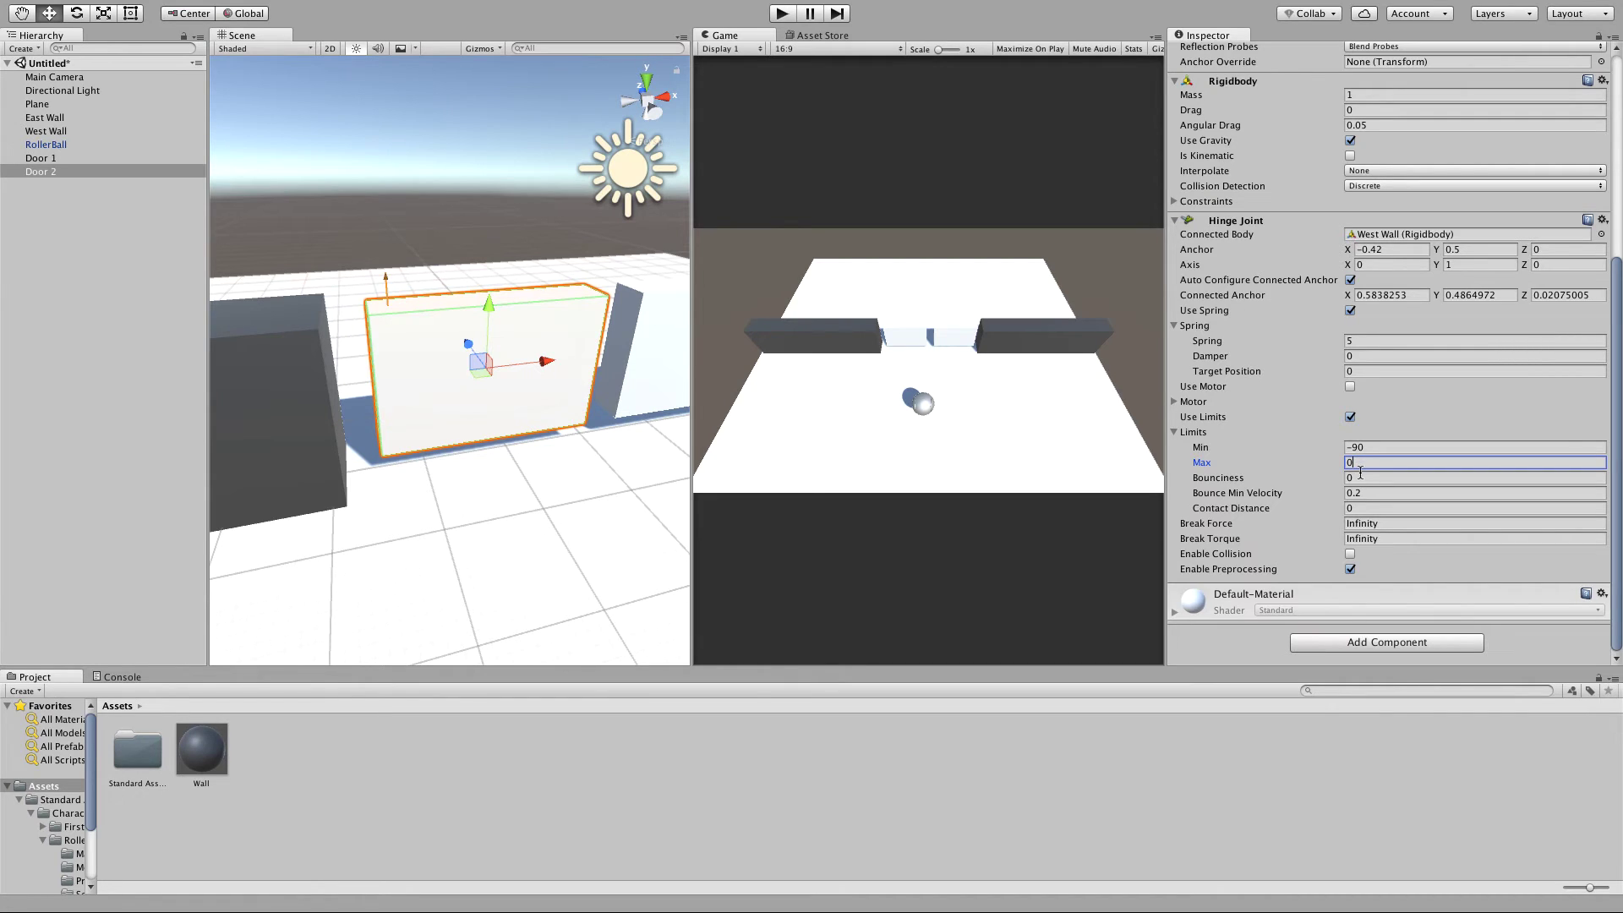
{"action": "left_click", "coordinate": [1363, 476]}
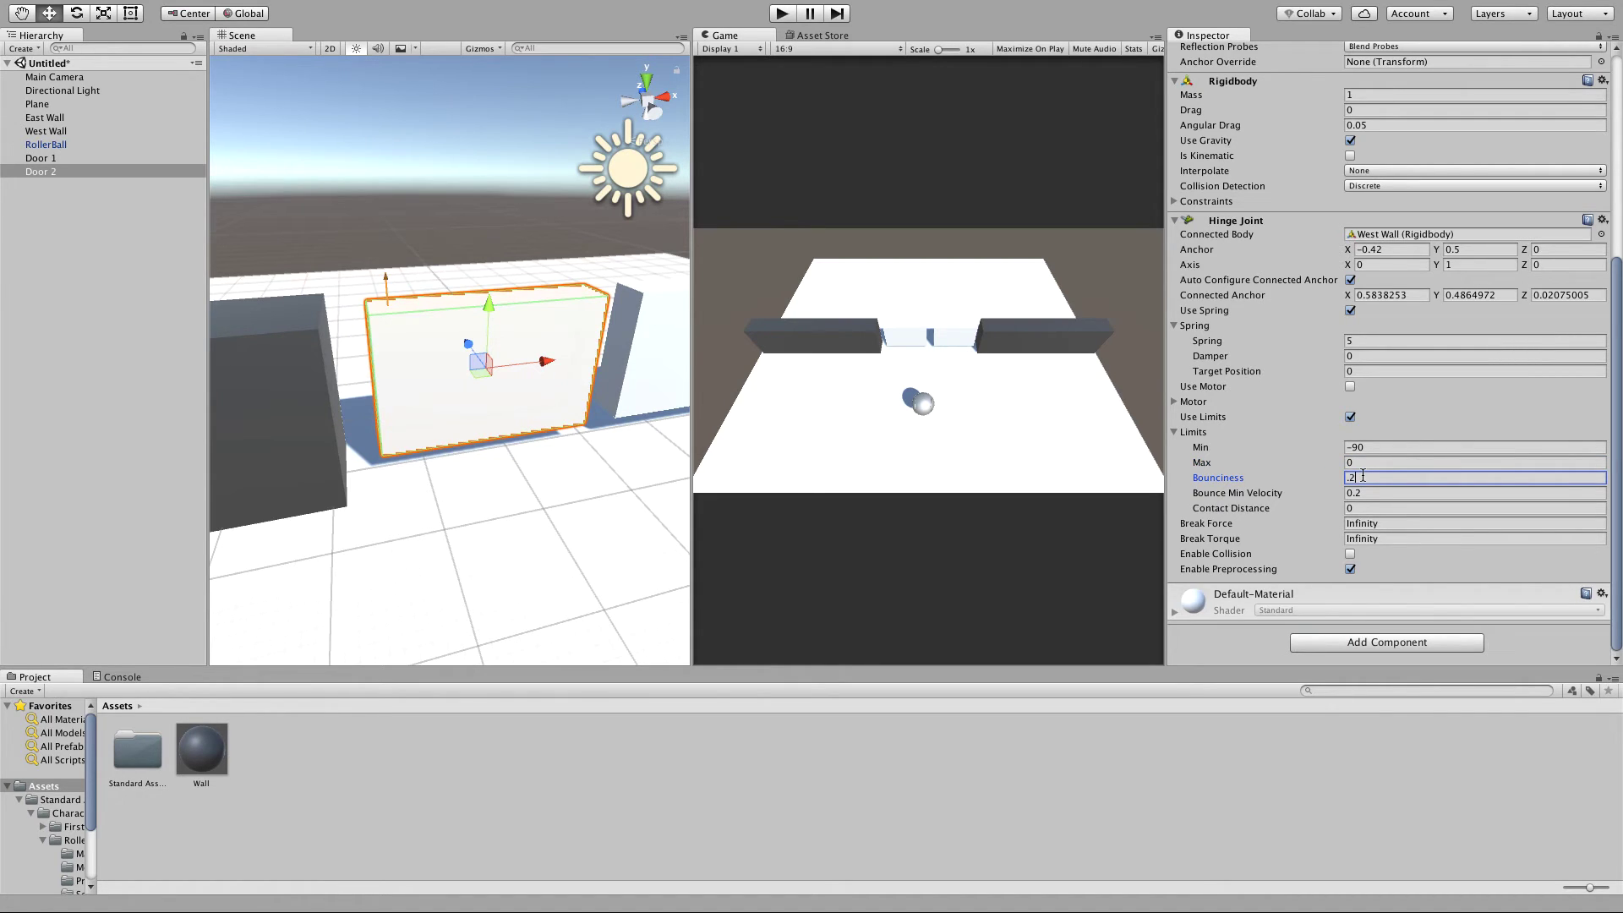
{"action": "left_click", "coordinate": [788, 18]}
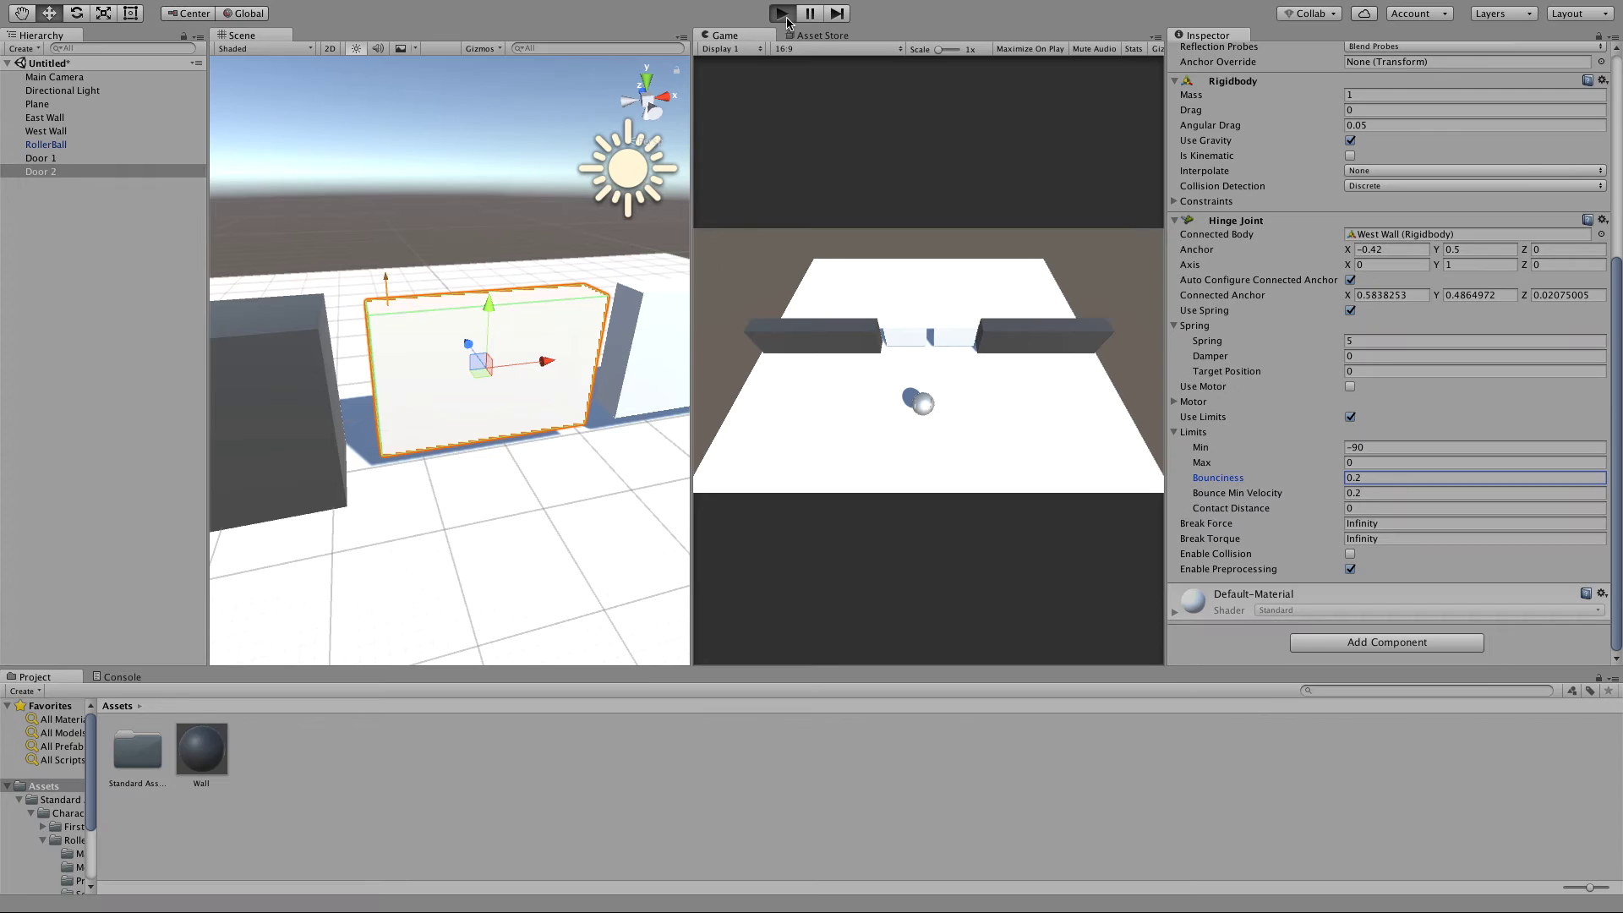